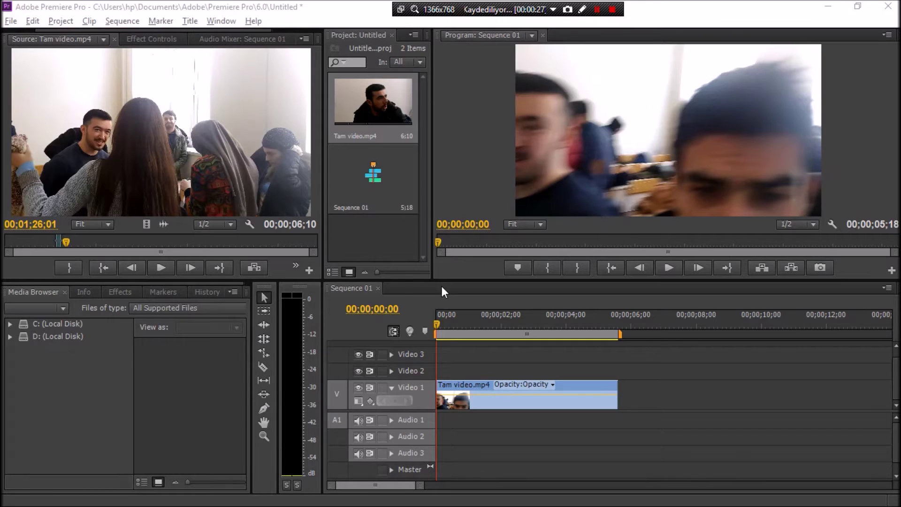
Cue the Tam video.mp4 source clip back to frame 00;00;41;25
click(374, 239)
click(453, 191)
click(697, 361)
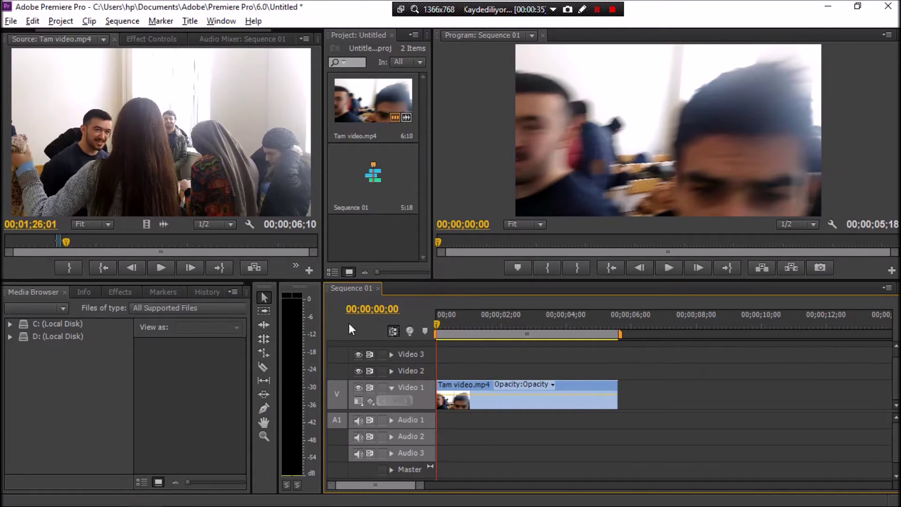
click(314, 309)
click(258, 287)
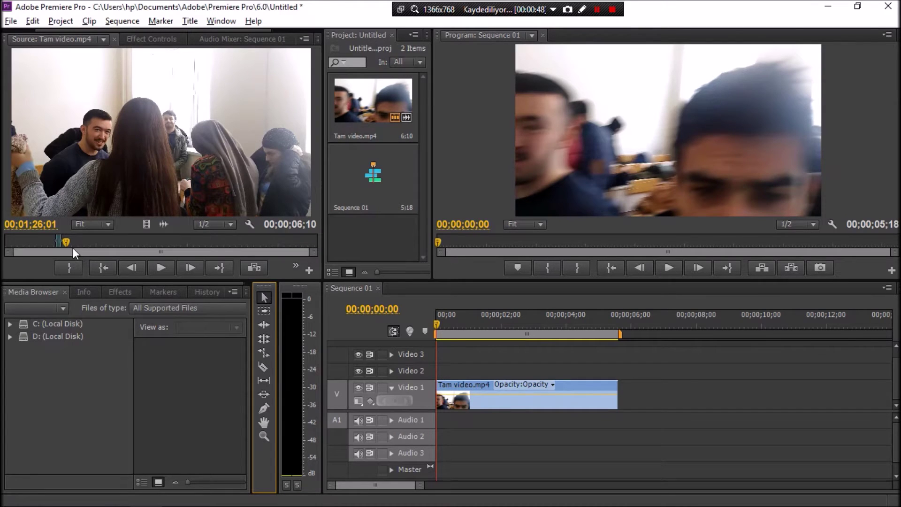
click(45, 242)
click(33, 241)
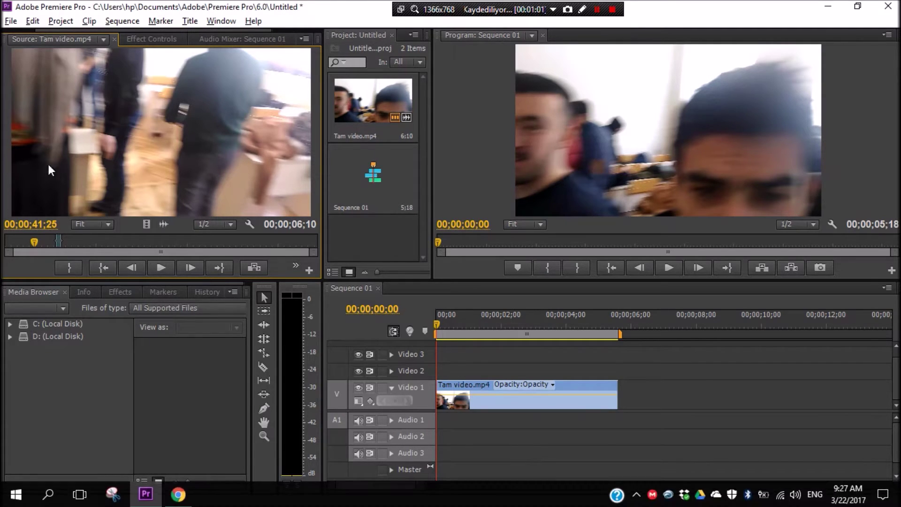
Select the Tam video.mp4 clip on the Video 1 track of Sequence 01
click(495, 356)
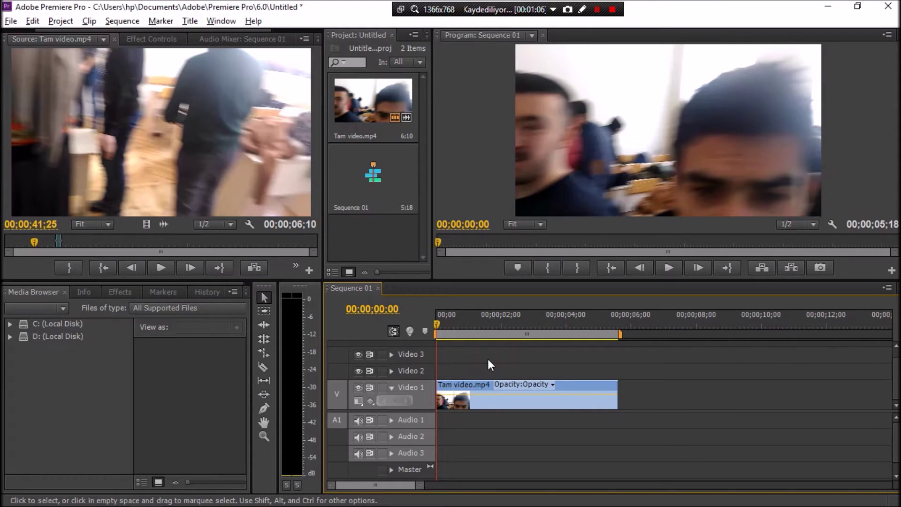
click(489, 400)
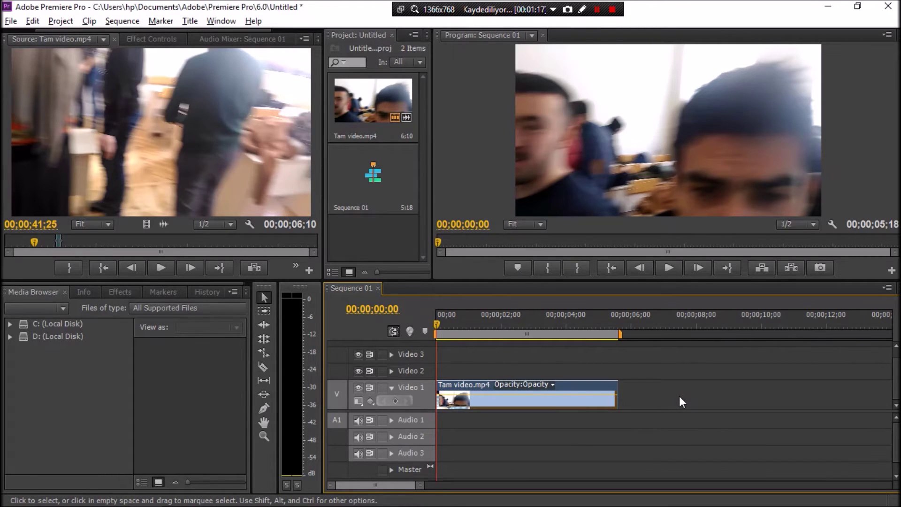
Slide the Video 1 clip later, then settle it back at 00;00
key(End)
drag(493, 394, 693, 403)
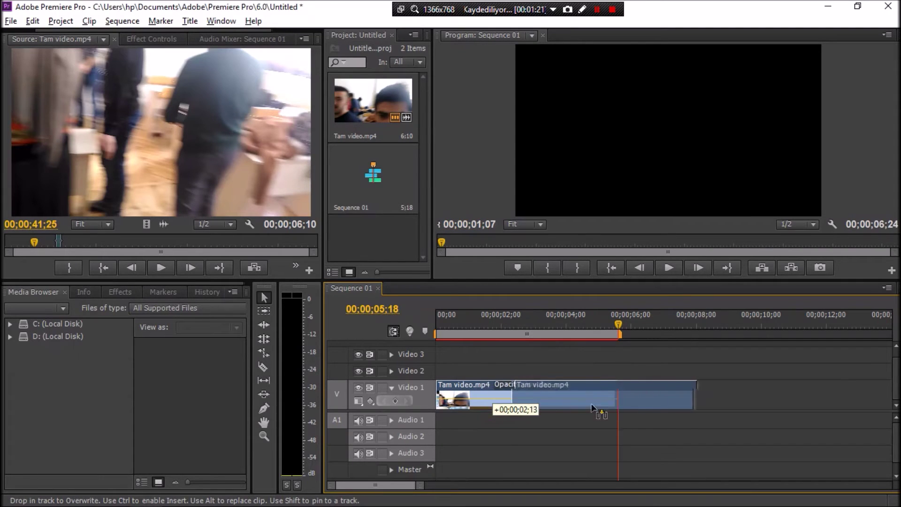
drag(694, 403, 491, 410)
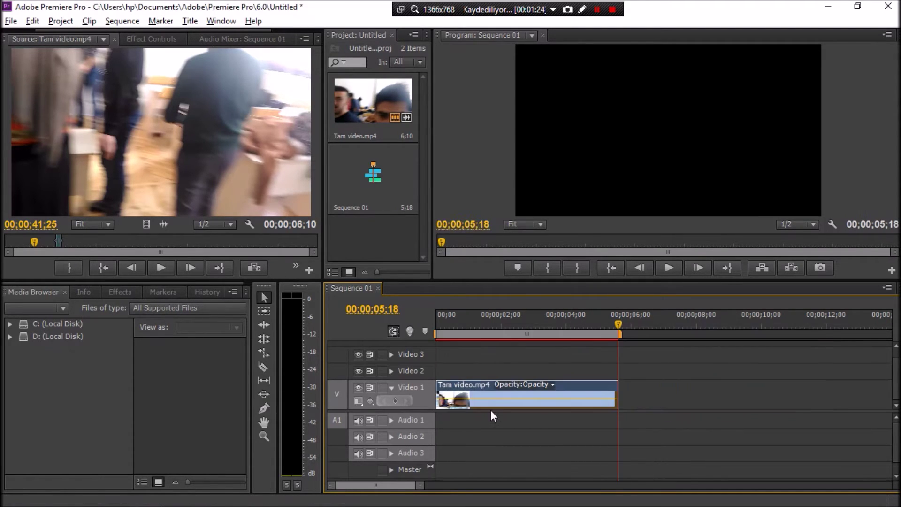
click(516, 402)
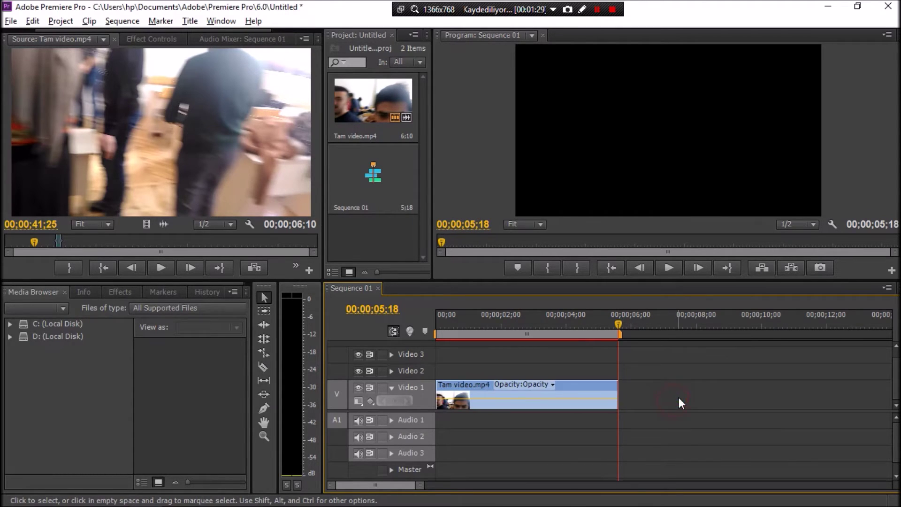
Paste a copy of the clip and move it onto Video 2 starting at 00;00
key(ctrl+v)
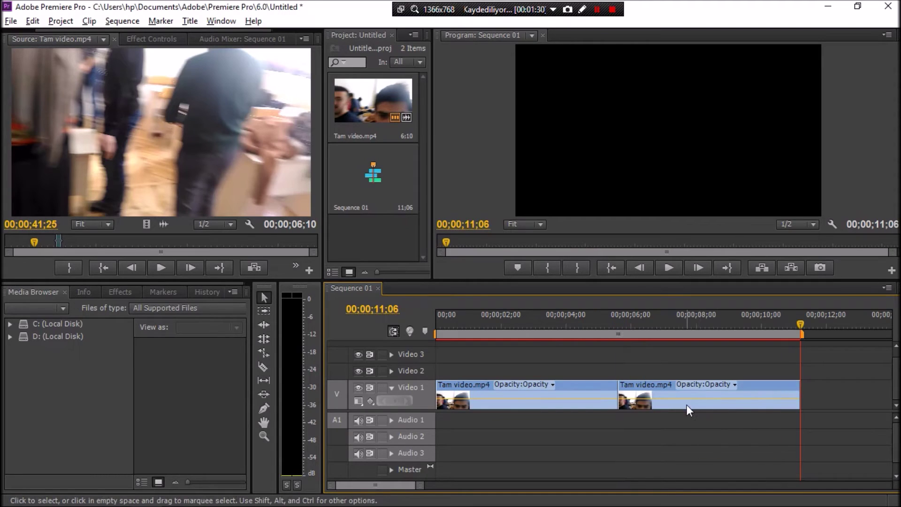
click(687, 405)
drag(687, 405, 606, 378)
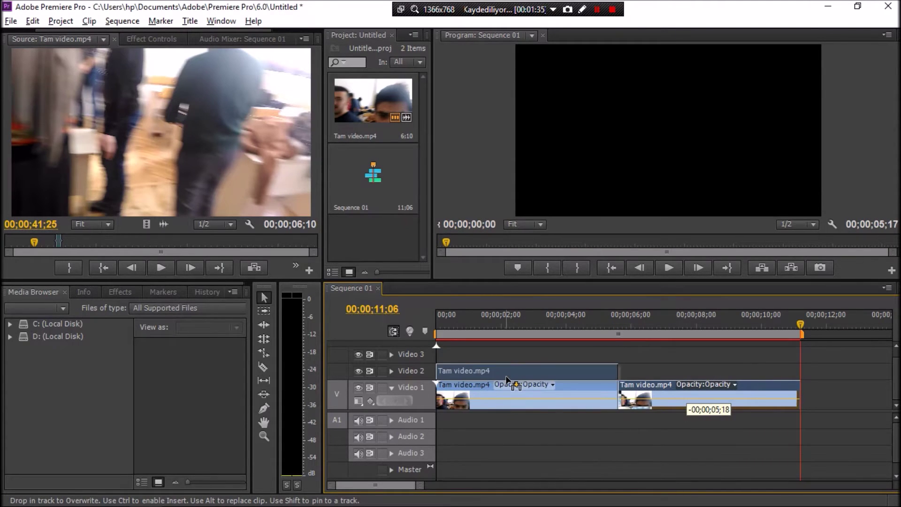
drag(605, 378, 507, 371)
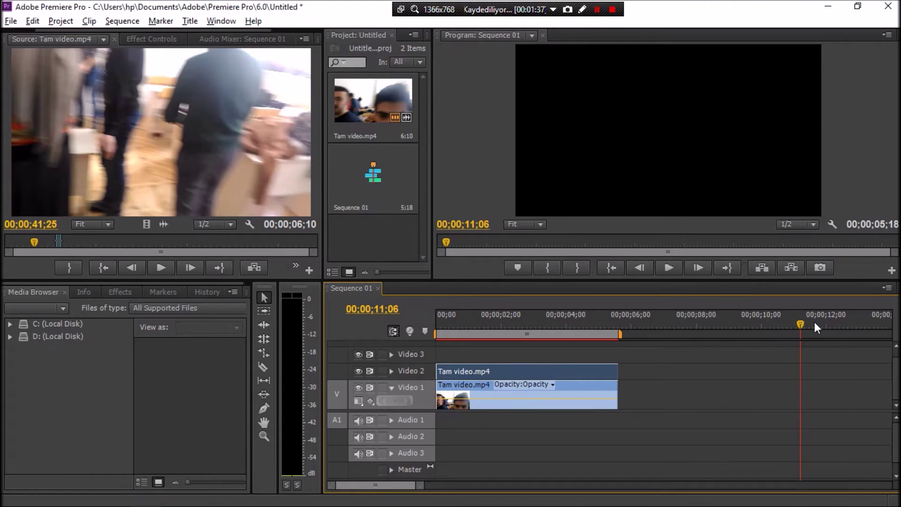
drag(801, 326, 696, 331)
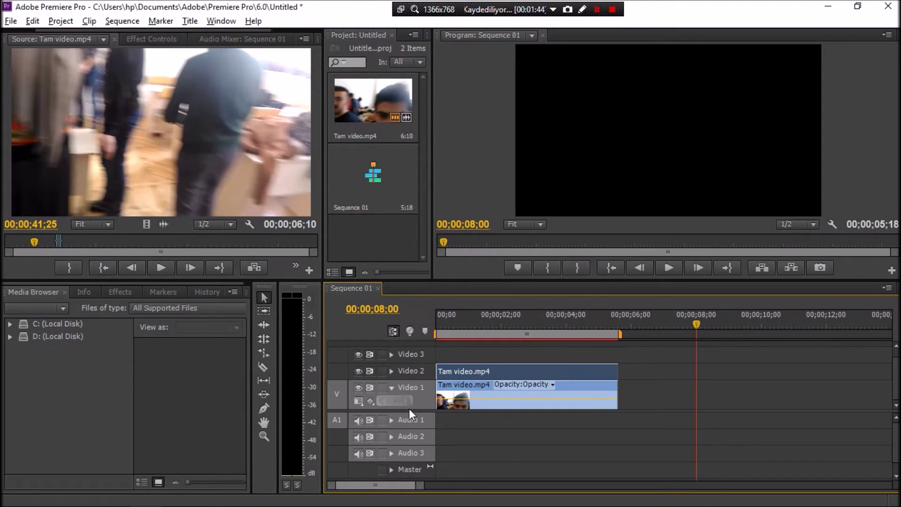
drag(411, 438, 411, 464)
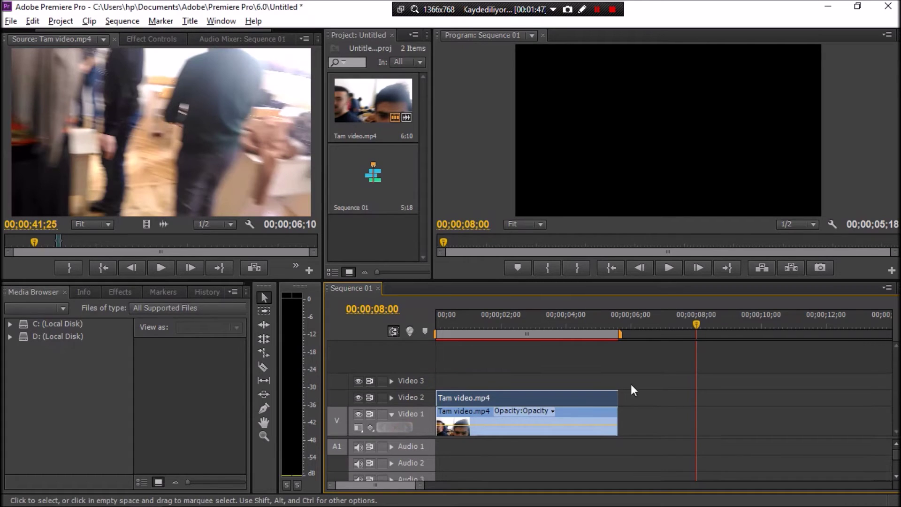
Set the playhead near 00;00;03;21 and slide the Video 2 copy to start there
drag(686, 322, 524, 368)
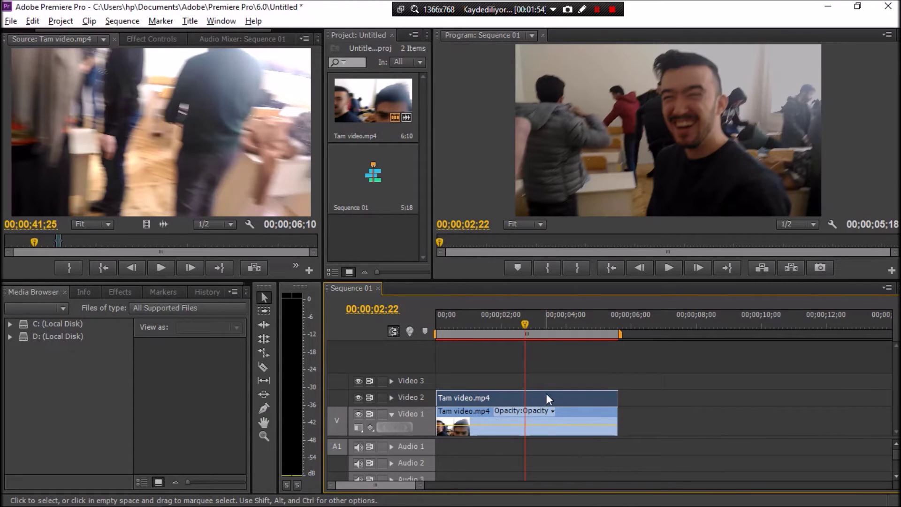
mouse_move(523, 324)
mouse_down()
mouse_move(479, 330)
mouse_move(557, 295)
mouse_up()
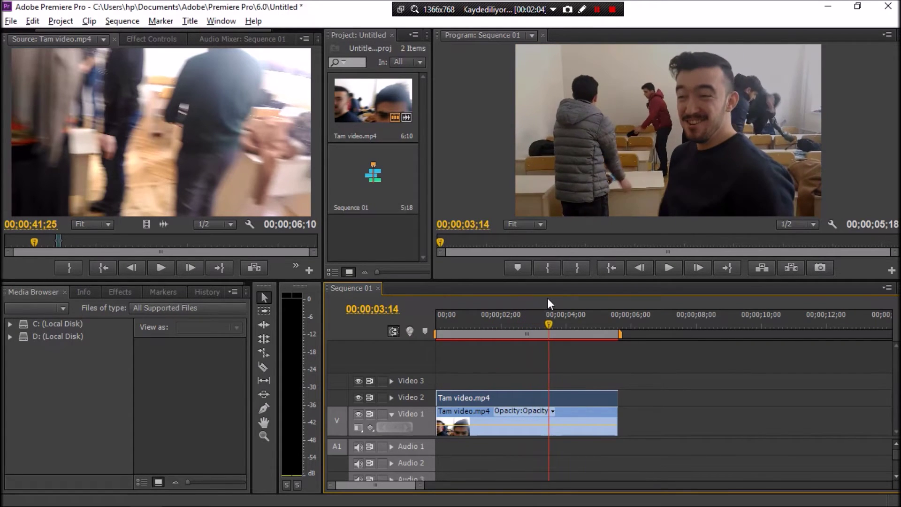
drag(557, 294, 554, 296)
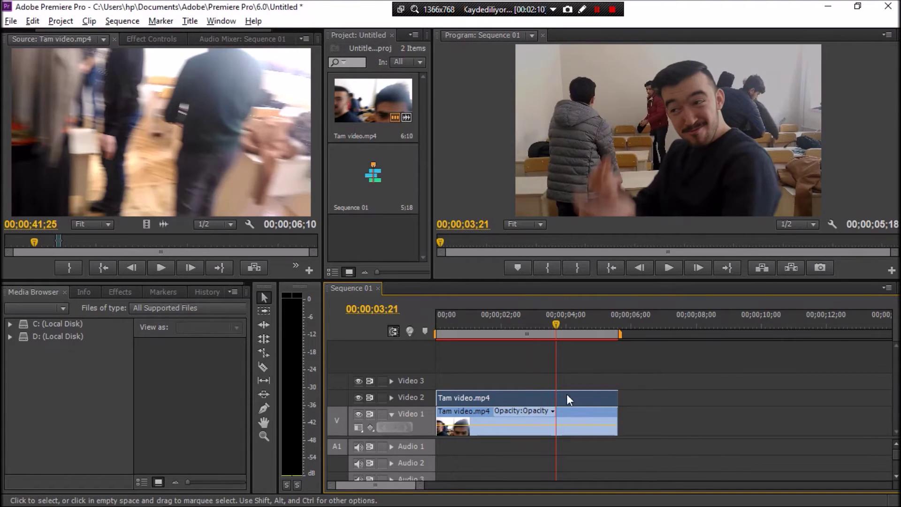
drag(567, 395, 678, 394)
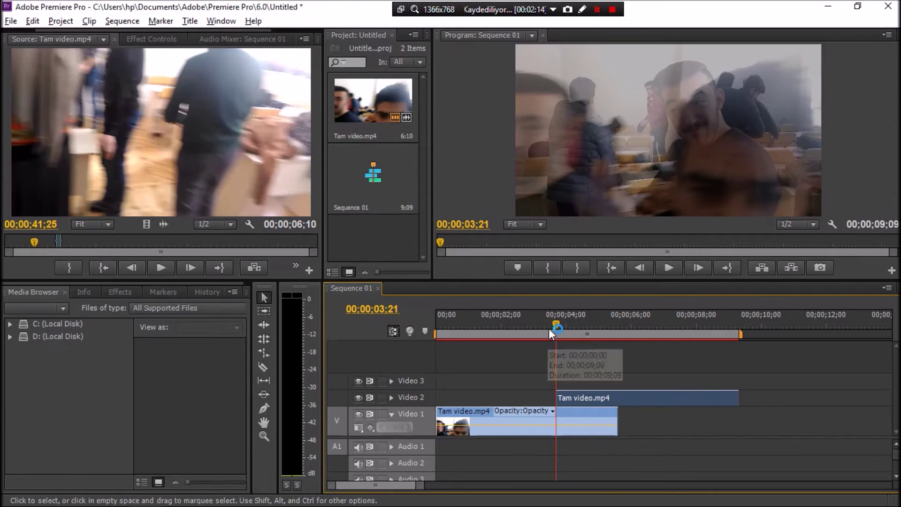
drag(559, 326, 583, 312)
Return the Video 2 copy to 00;00 and trim it to roughly 03;19–04;26
click(661, 399)
drag(650, 399, 536, 402)
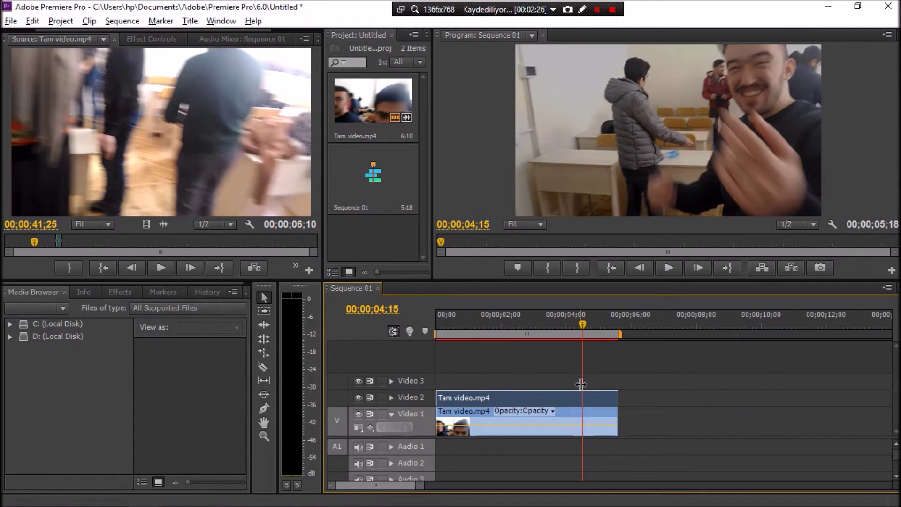
drag(582, 324, 555, 332)
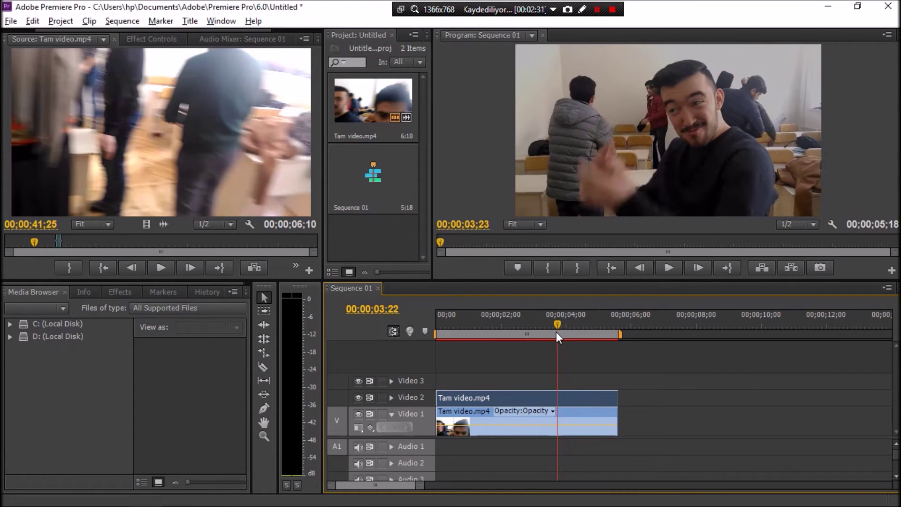
drag(437, 398, 555, 397)
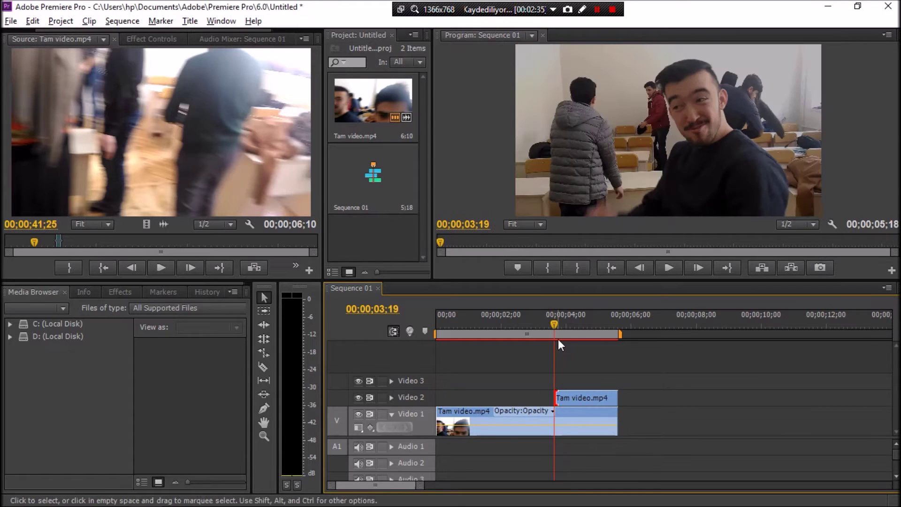
drag(552, 325, 592, 316)
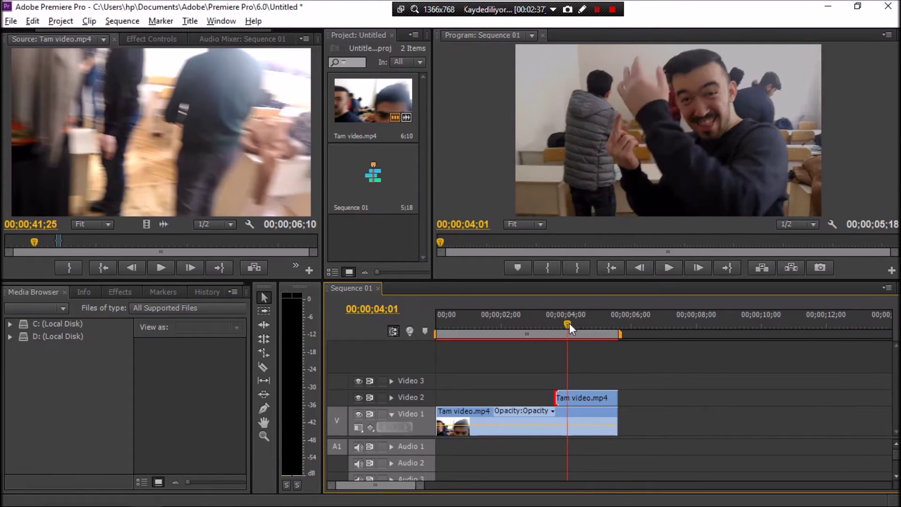
drag(593, 316, 594, 316)
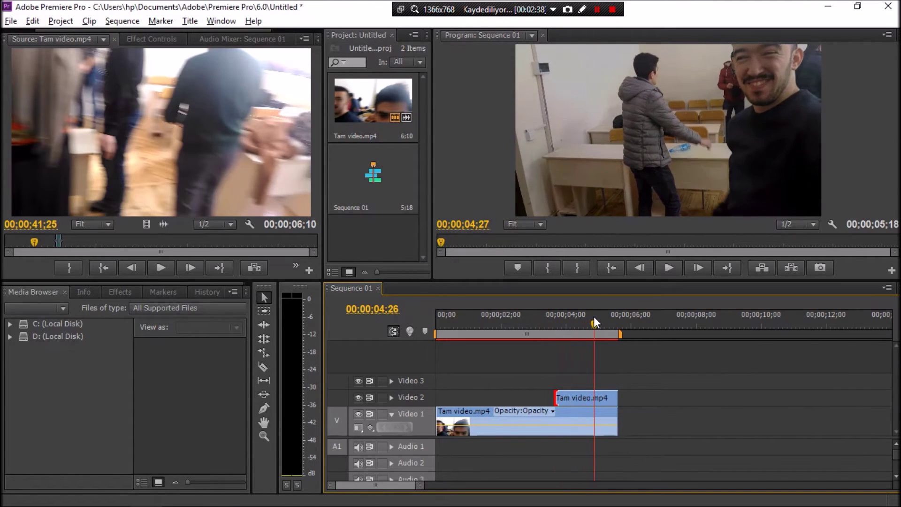
drag(624, 401, 594, 399)
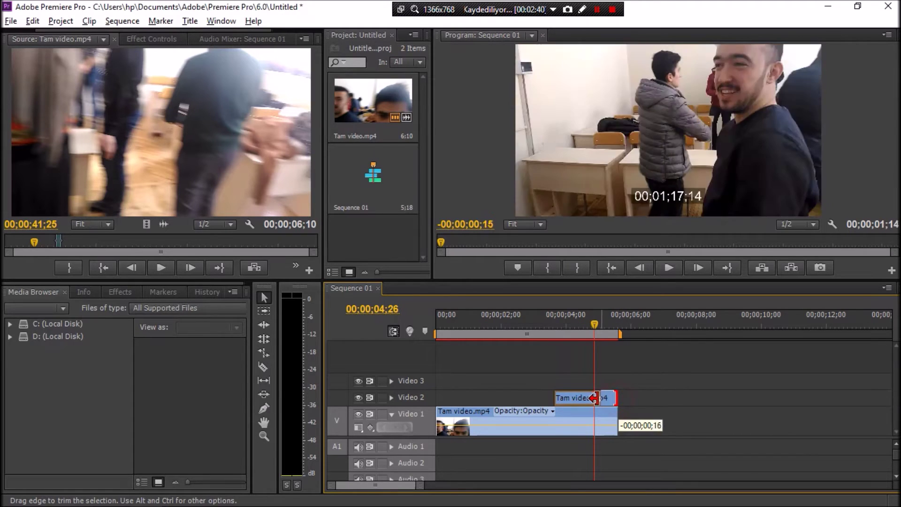
drag(596, 322, 522, 329)
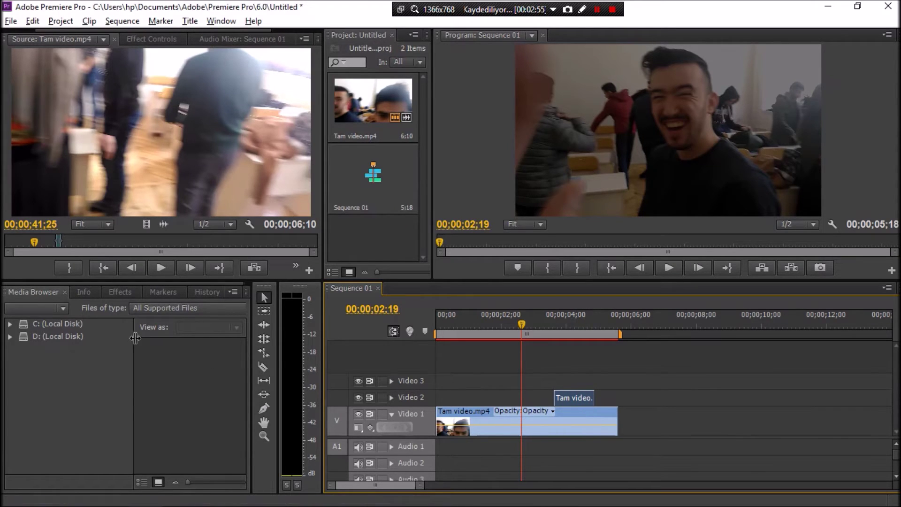
Search 'mosa' and drop the Mosaic effect onto the Video 2 clip, previewing around 3;23
click(124, 296)
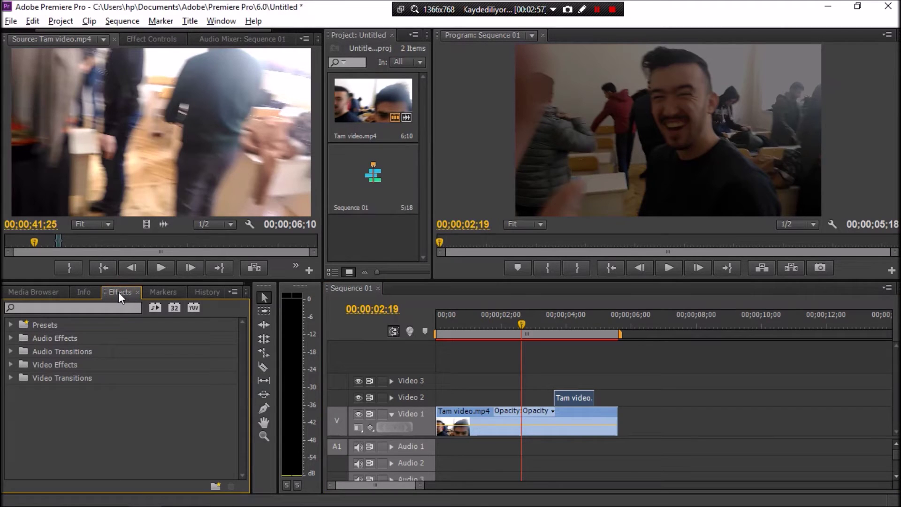
click(89, 310)
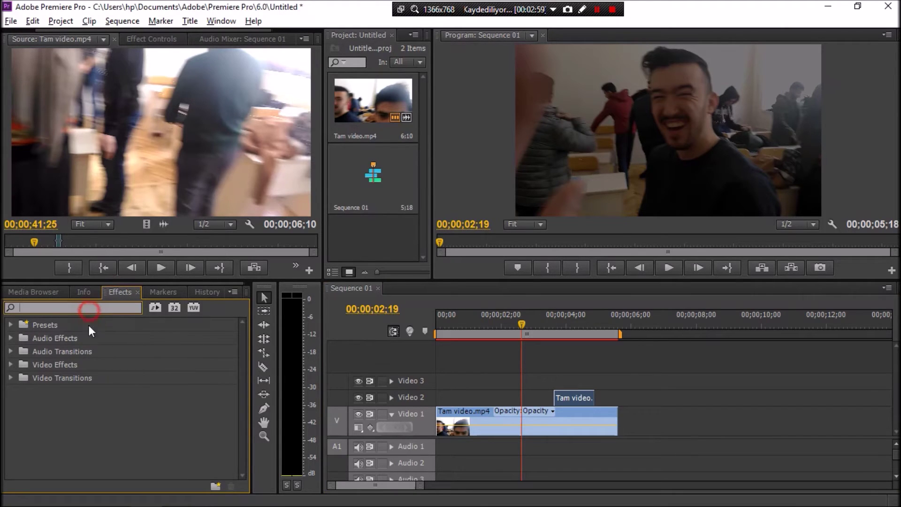
text(mosa)
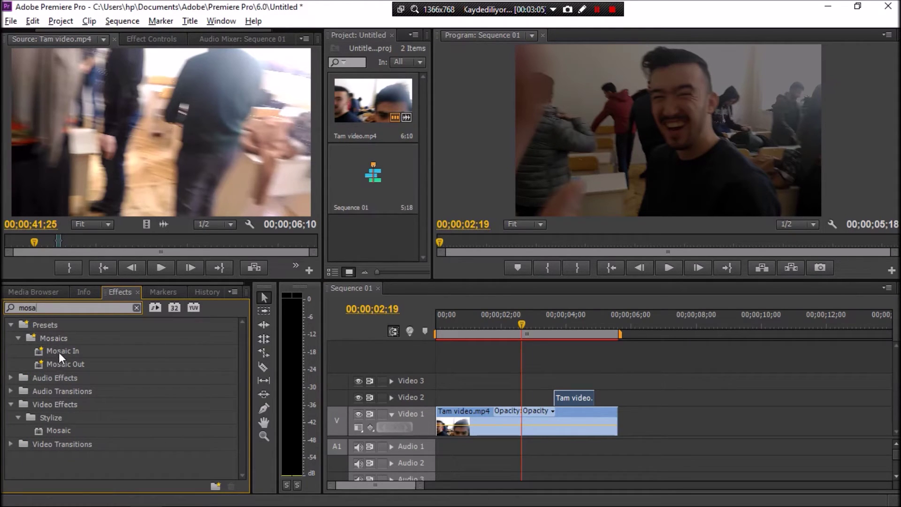
mouse_move(55, 366)
drag(39, 432, 573, 401)
drag(523, 326, 560, 326)
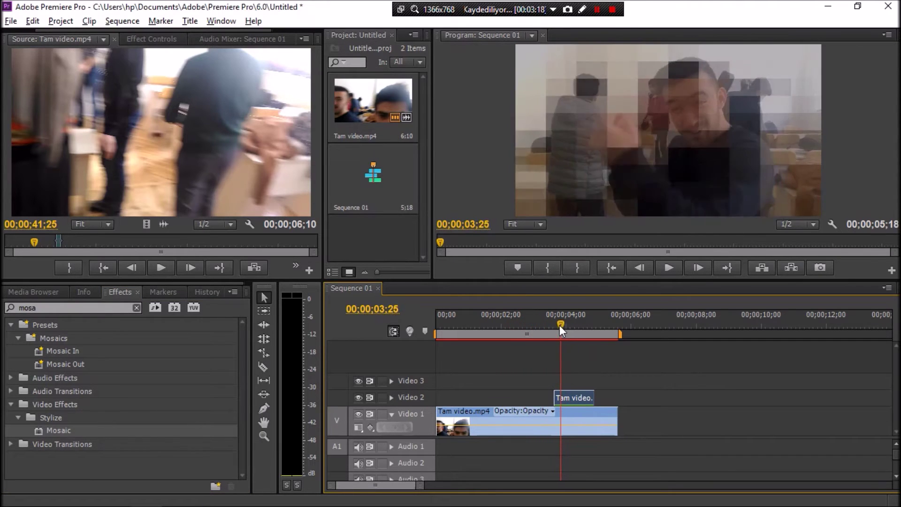
drag(560, 325, 558, 326)
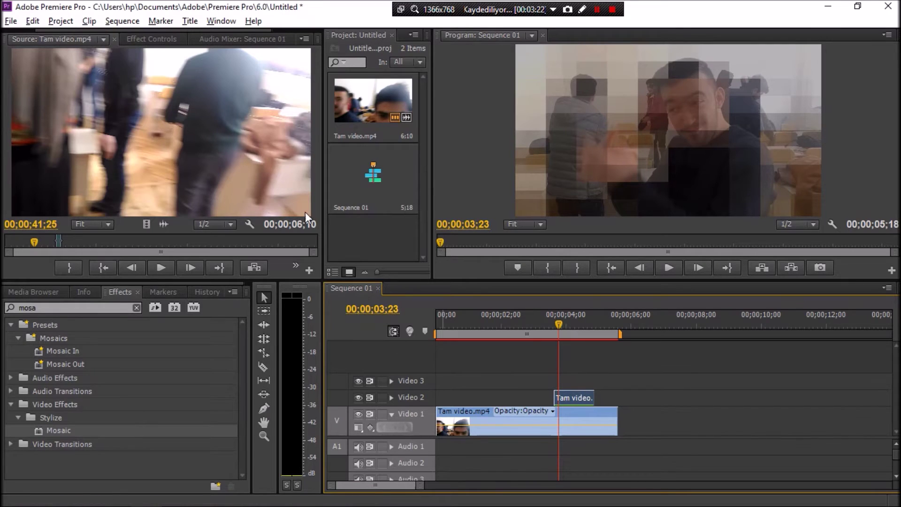
Set Mosaic Horizontal and Vertical Blocks to 50 each and preview around 3;19
click(148, 41)
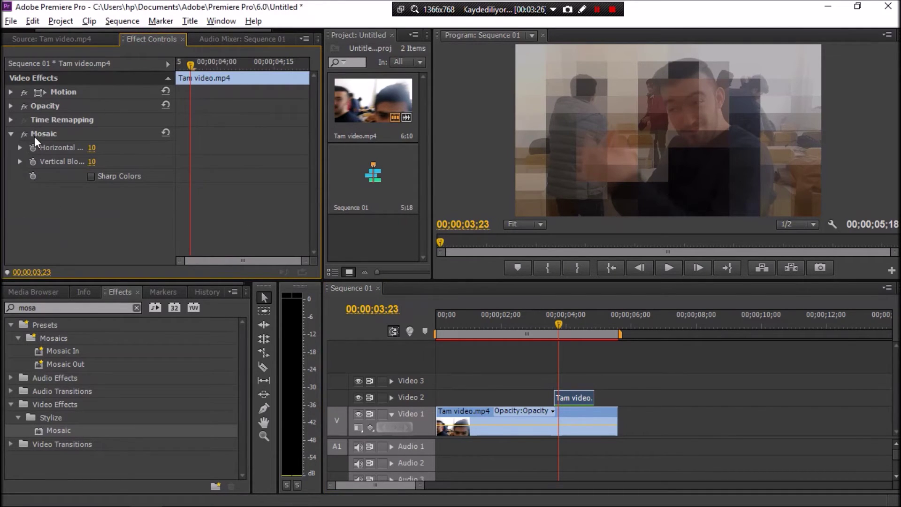
click(92, 148)
text(23)
key(Return)
drag(92, 147, 101, 148)
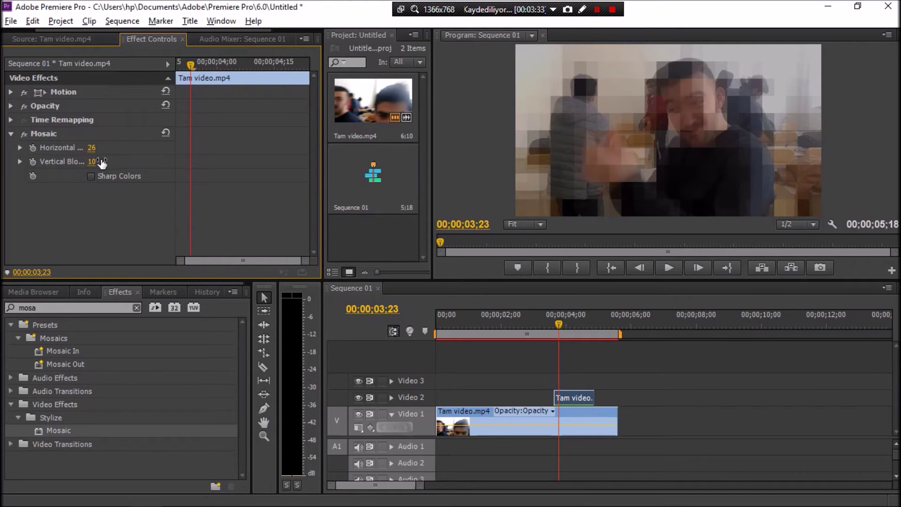
drag(91, 148, 105, 148)
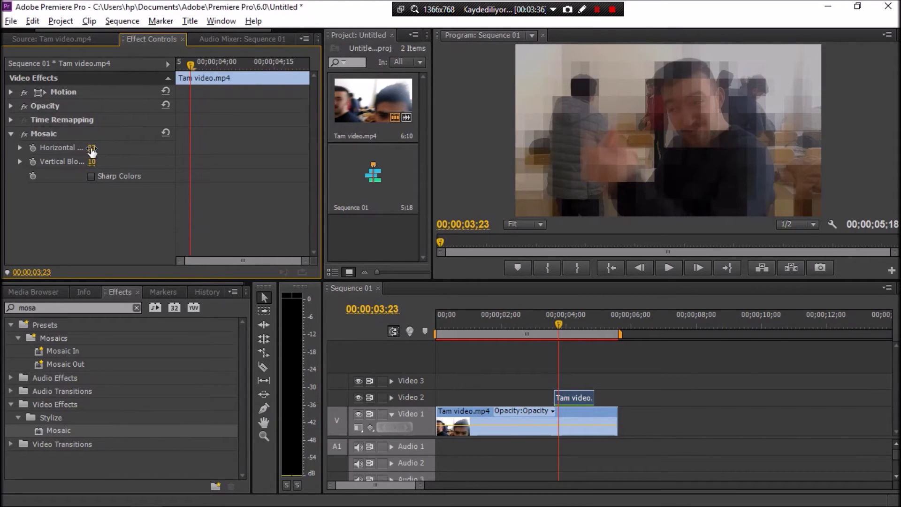
click(105, 148)
text(5)
click(93, 162)
text(50)
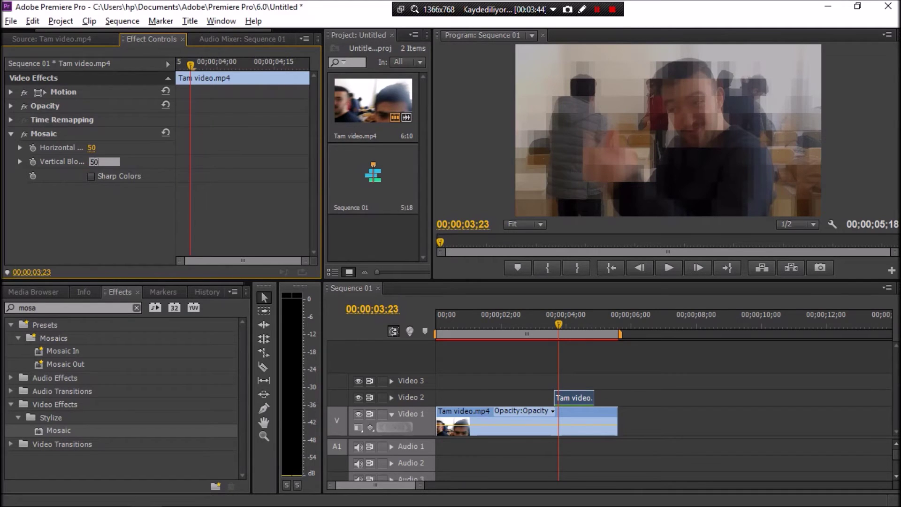
key(Return)
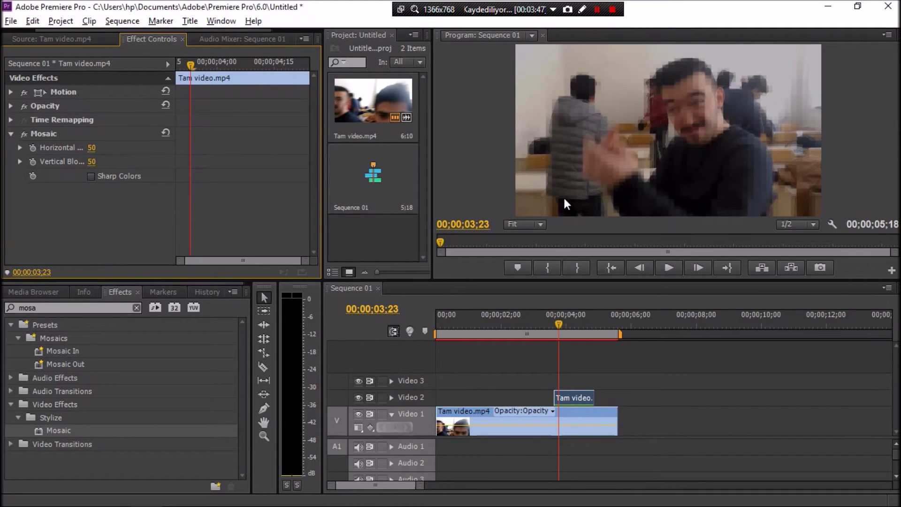
drag(561, 323, 551, 325)
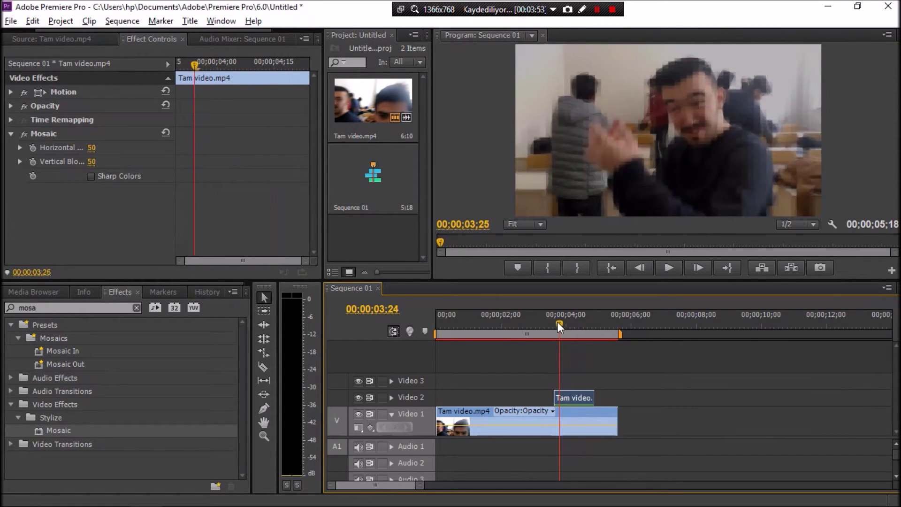
drag(551, 325, 553, 325)
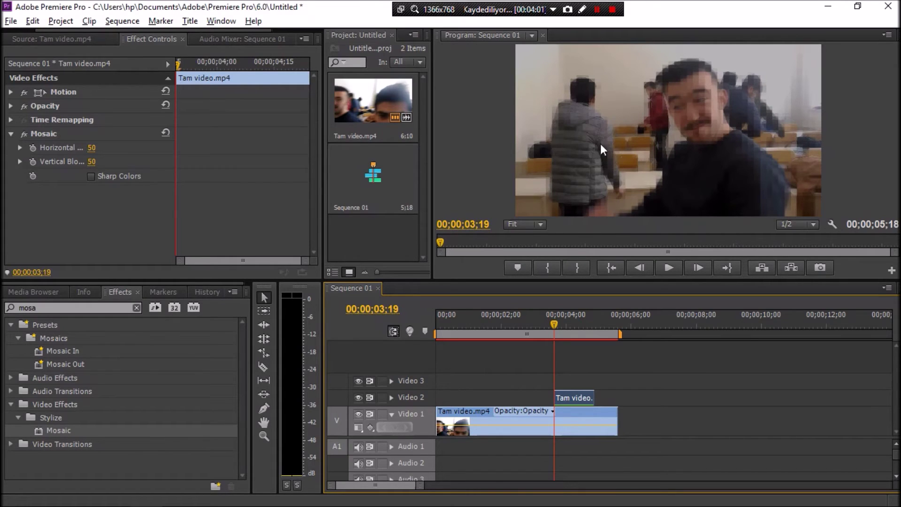
Create a new Default Still title, accepting its video settings
click(187, 23)
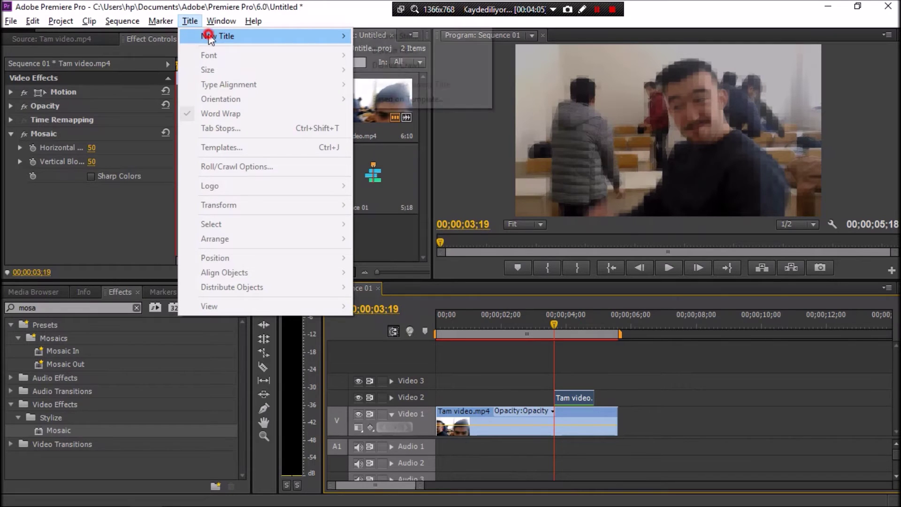
mouse_move(328, 36)
click(377, 34)
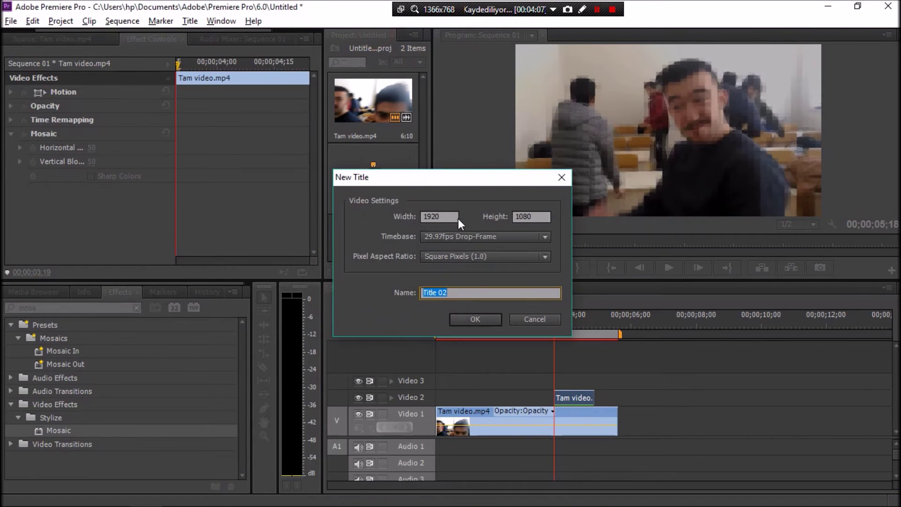
click(474, 320)
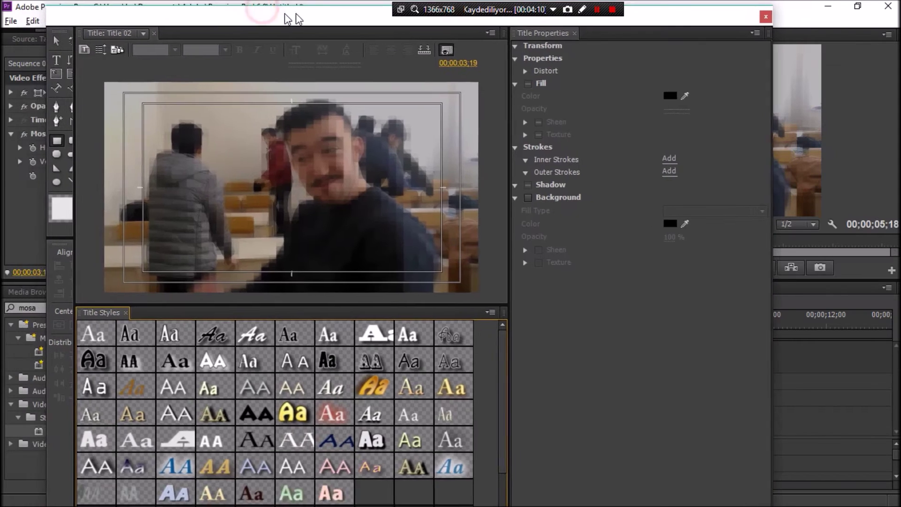
At frame 4;00, draw a white rectangle left of centre on Title 02 and close the Titler
drag(265, 13, 297, 17)
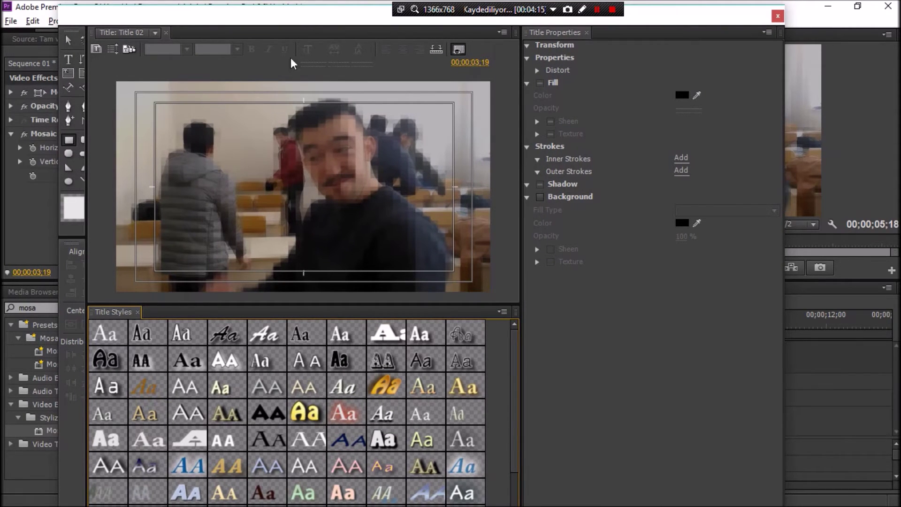
drag(310, 23, 11, 263)
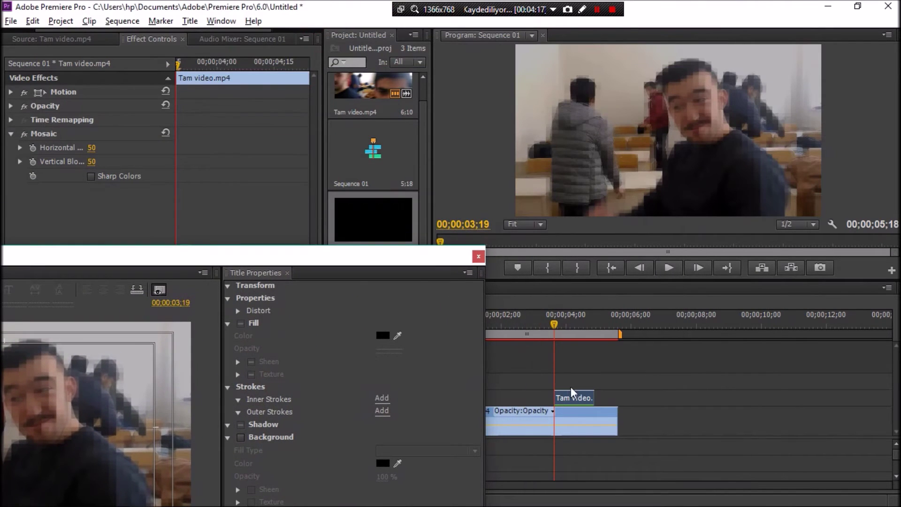
drag(554, 327, 566, 319)
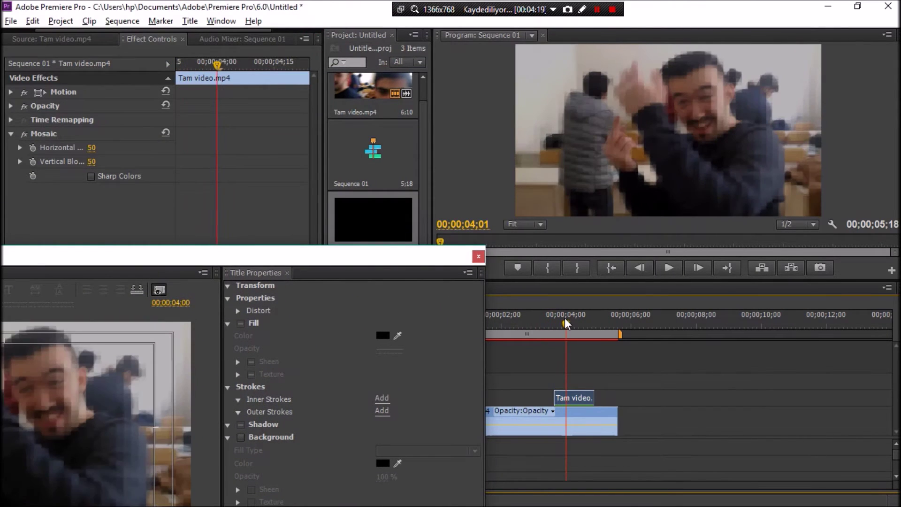
drag(200, 264, 538, 43)
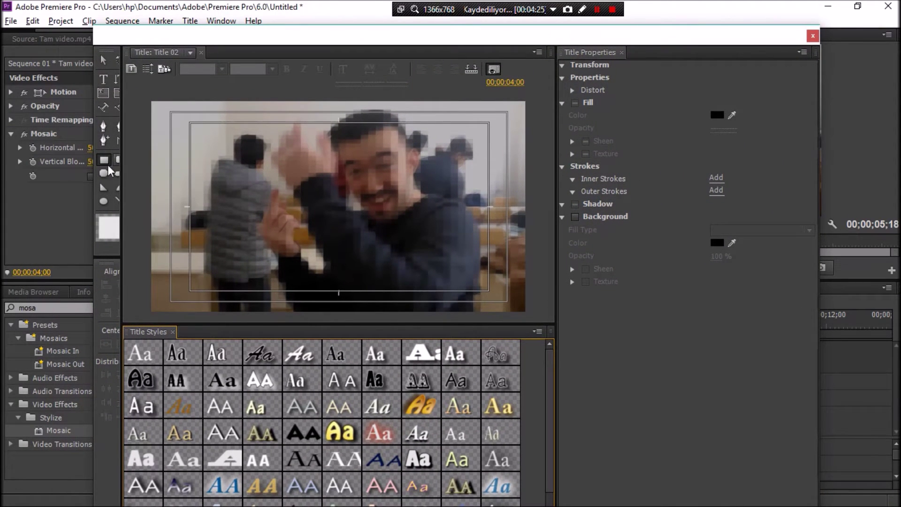
click(250, 186)
drag(250, 185, 302, 261)
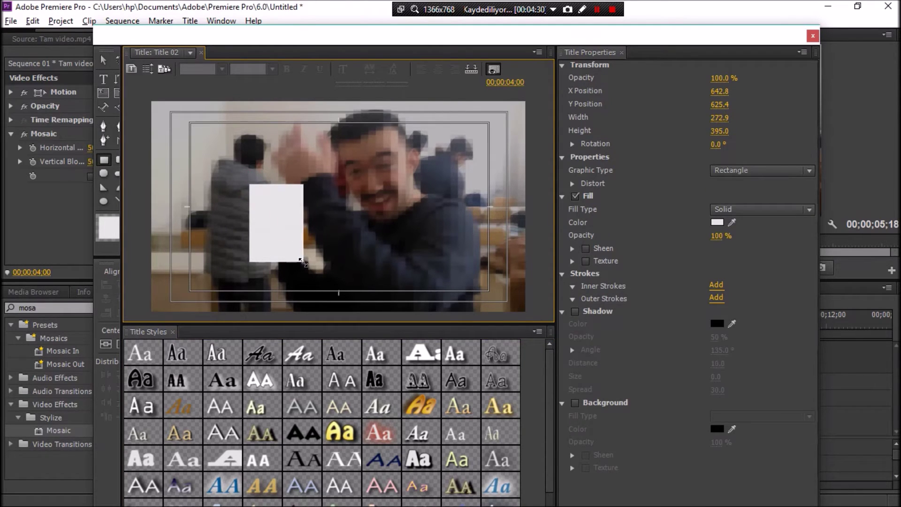
click(812, 36)
Place Title 02 on Video 3 and trim its end to match the Video 2 clip
drag(359, 224, 559, 381)
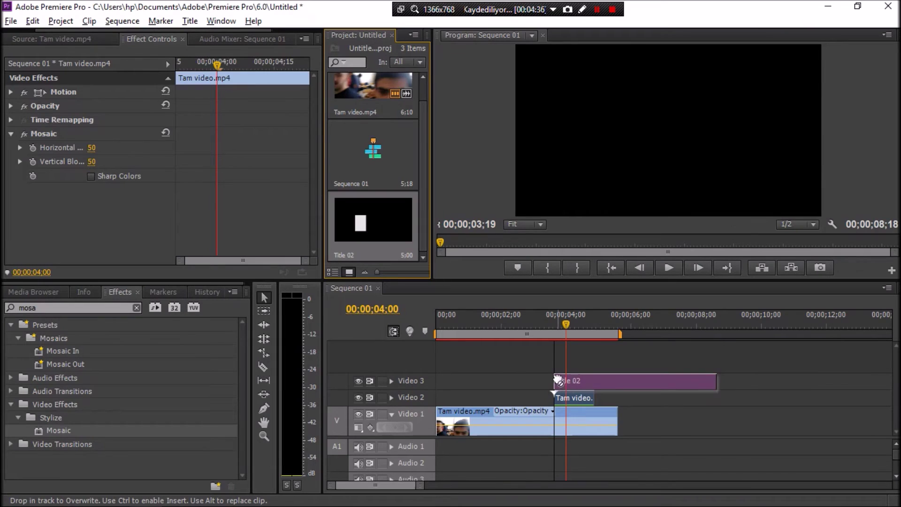
click(716, 384)
drag(715, 383, 592, 381)
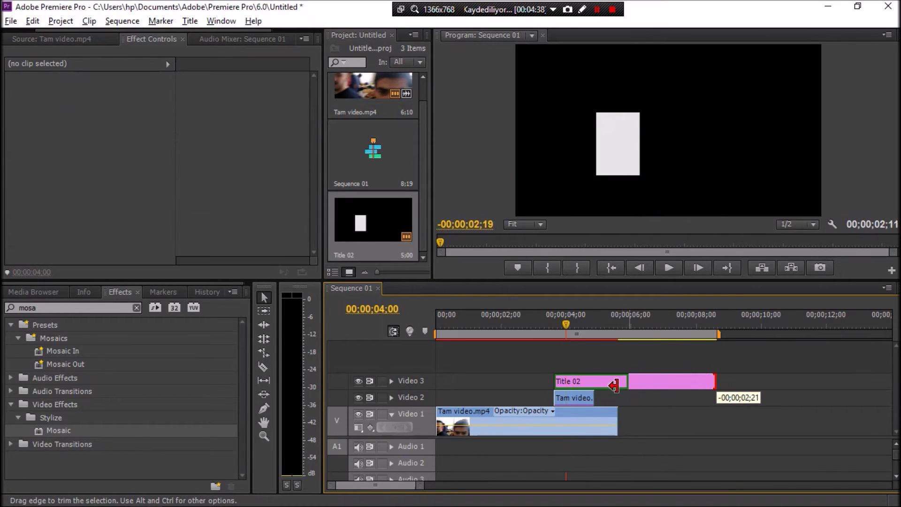
drag(563, 320, 552, 326)
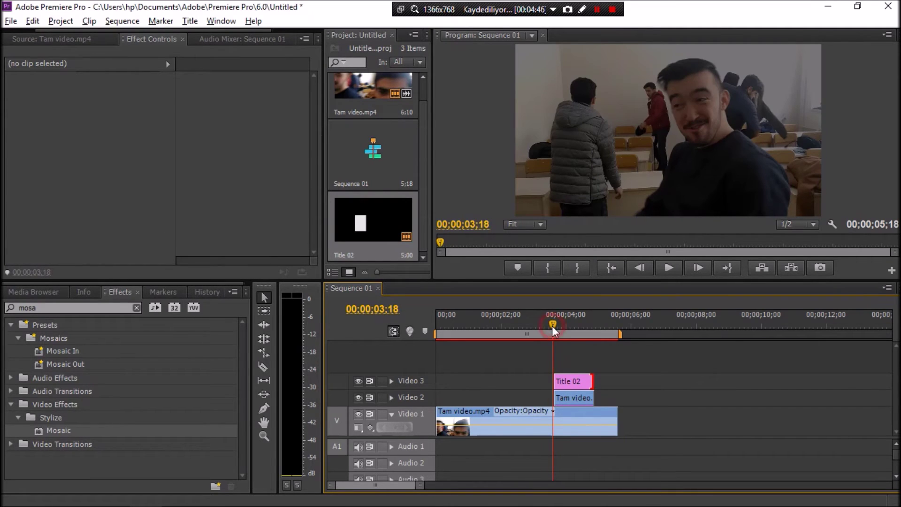
drag(552, 327, 552, 326)
click(579, 398)
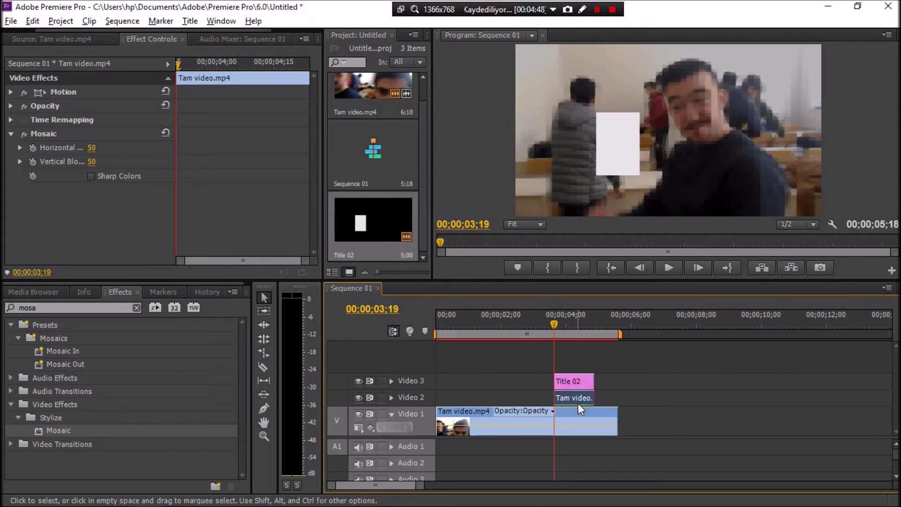
Apply Track Matte Key to the Video 2 clip with its Matte set to Video 3
double_click(47, 309)
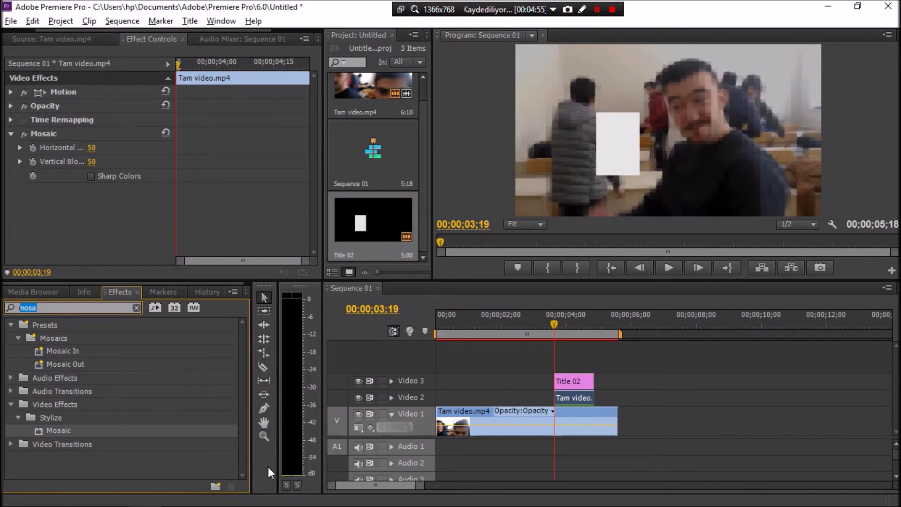
text(key)
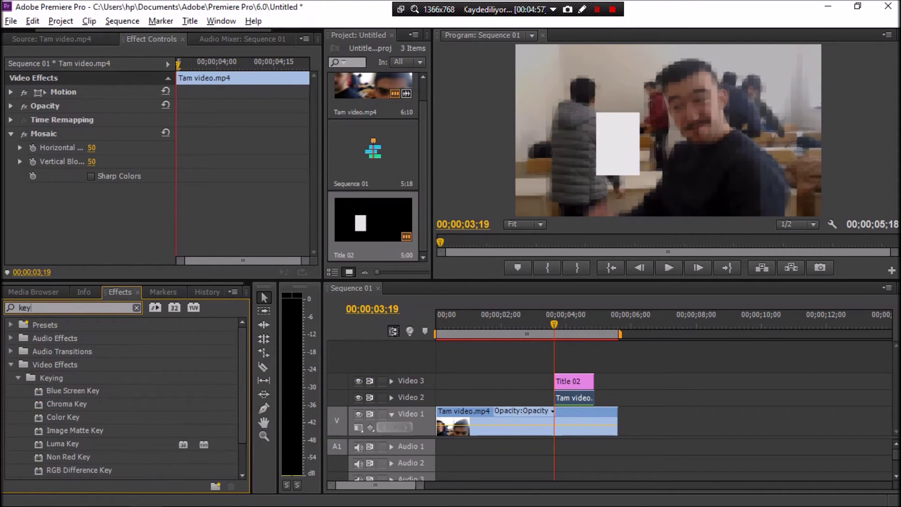
scroll(122, 390, down, 1)
scroll(120, 390, down, 1)
scroll(120, 390, down, 1)
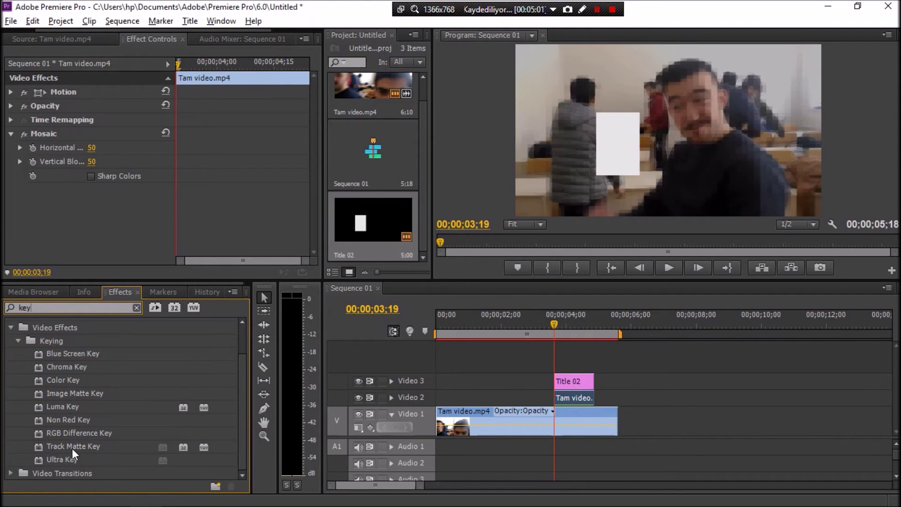
drag(53, 445, 579, 399)
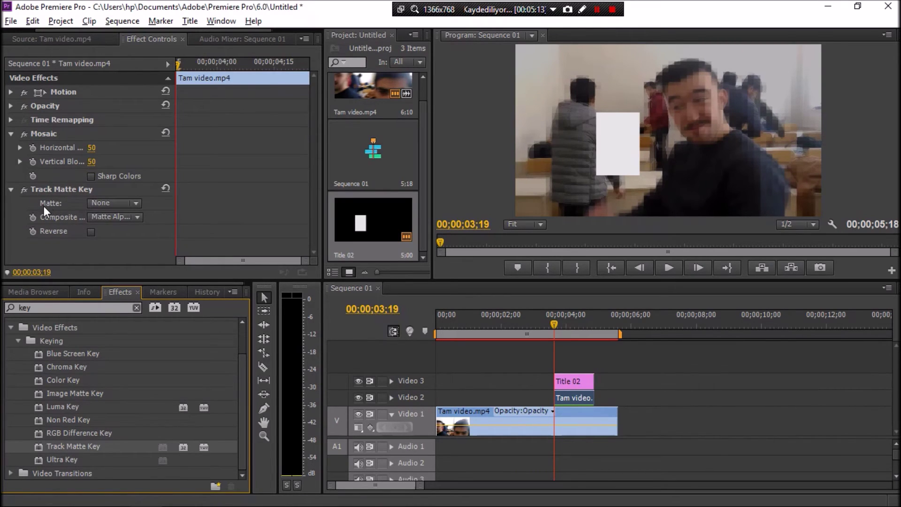
click(133, 207)
click(130, 242)
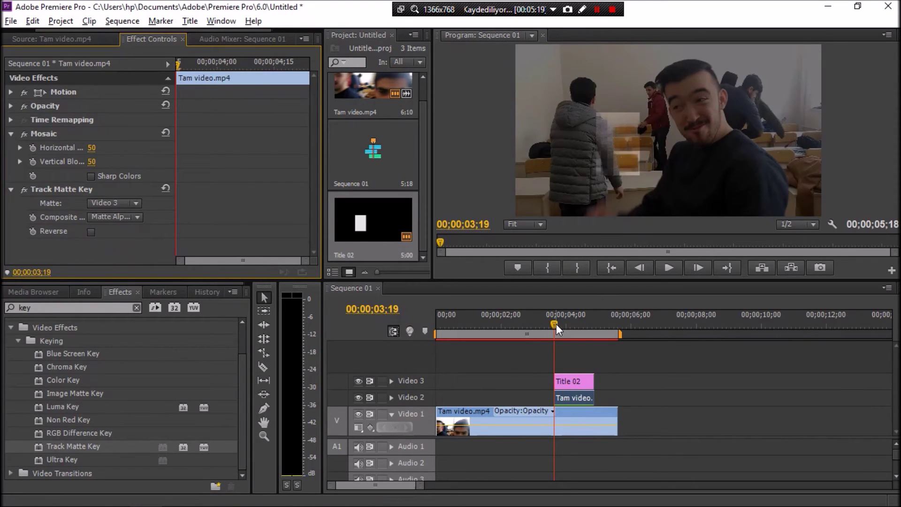
Select the pixelated Video 2 clip and lower the Mosaic Horizontal Blocks, previewing nearby frames
drag(556, 324, 562, 320)
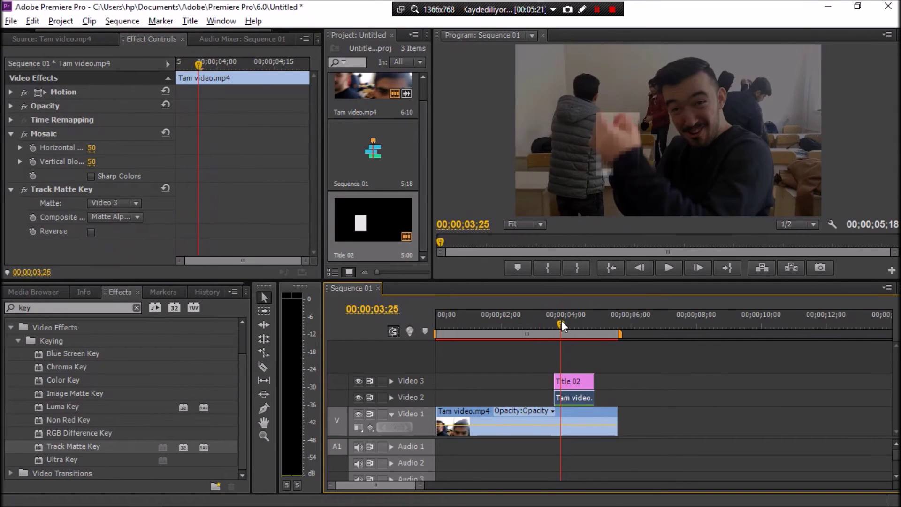
drag(563, 323, 556, 324)
click(580, 398)
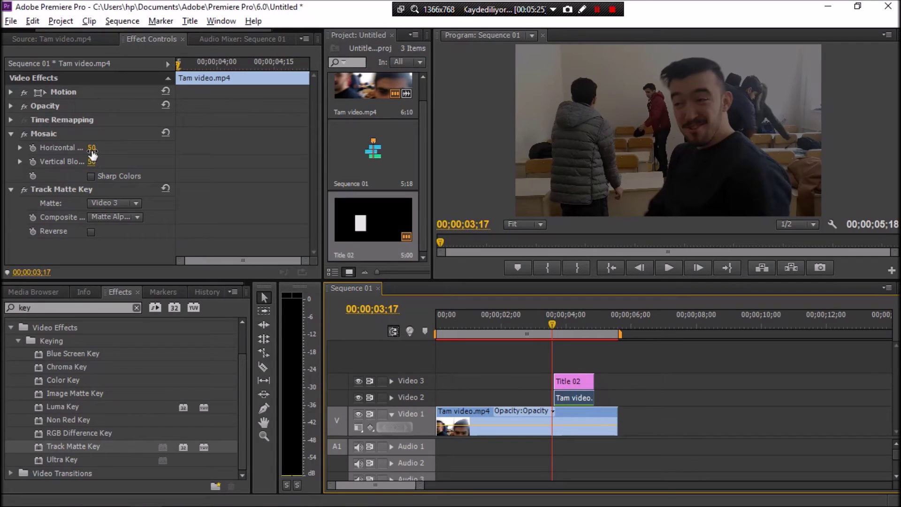
drag(92, 147, 89, 161)
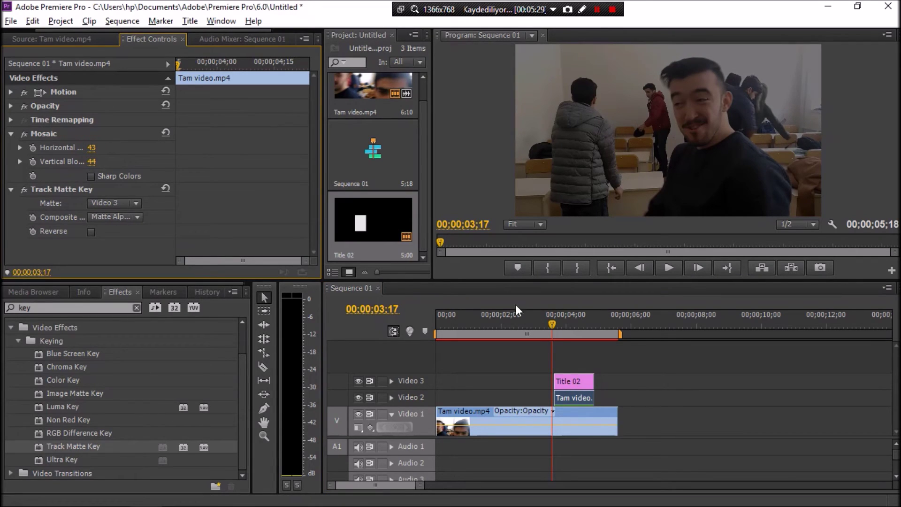
drag(555, 323, 565, 321)
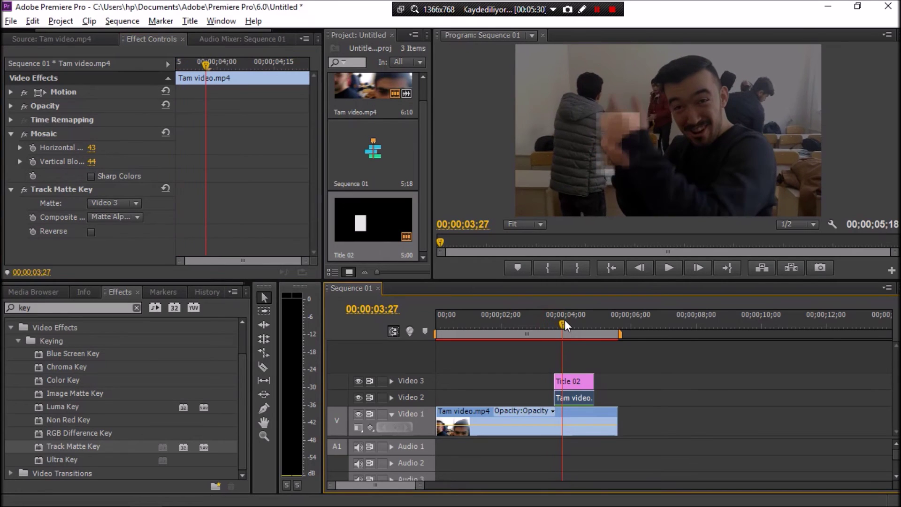
drag(564, 320, 567, 320)
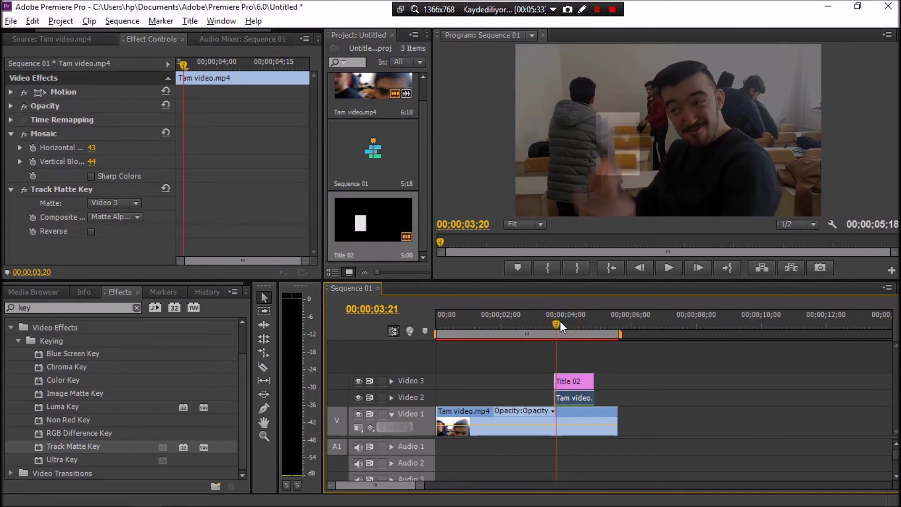
Fine-tune the Mosaic block counts, entering 23 for Vertical Blocks, and check the coarser pixelation
drag(92, 147, 115, 147)
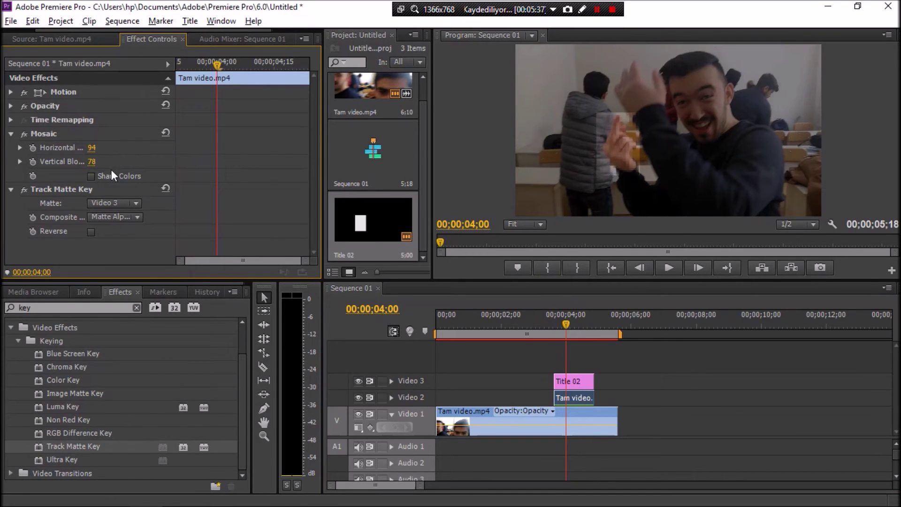
drag(564, 323, 562, 324)
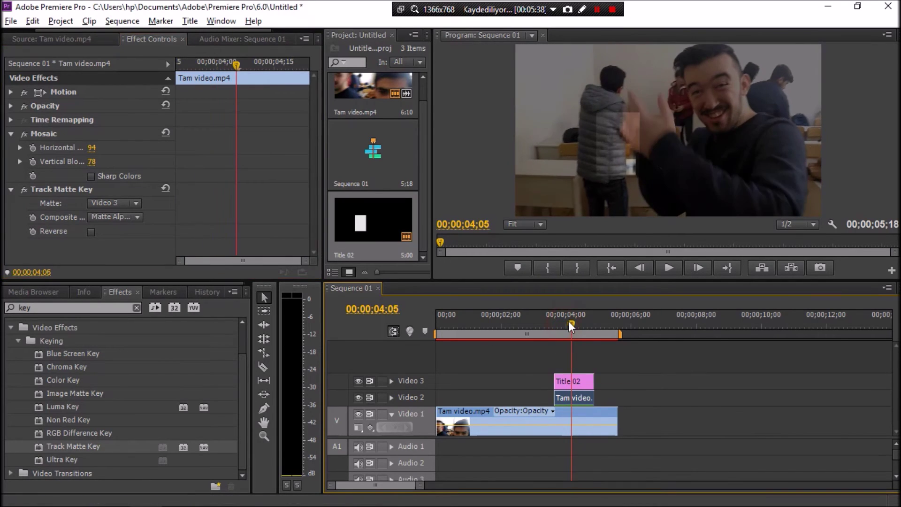
mouse_move(91, 162)
mouse_down()
mouse_move(80, 161)
mouse_move(89, 148)
mouse_move(61, 147)
mouse_move(90, 161)
mouse_move(80, 161)
mouse_up()
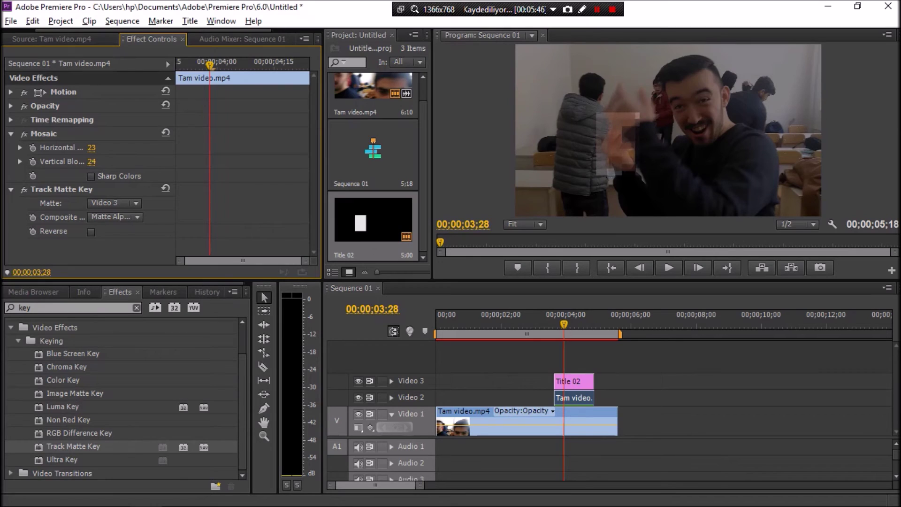
drag(92, 161, 99, 163)
click(93, 161)
text(23)
key(Return)
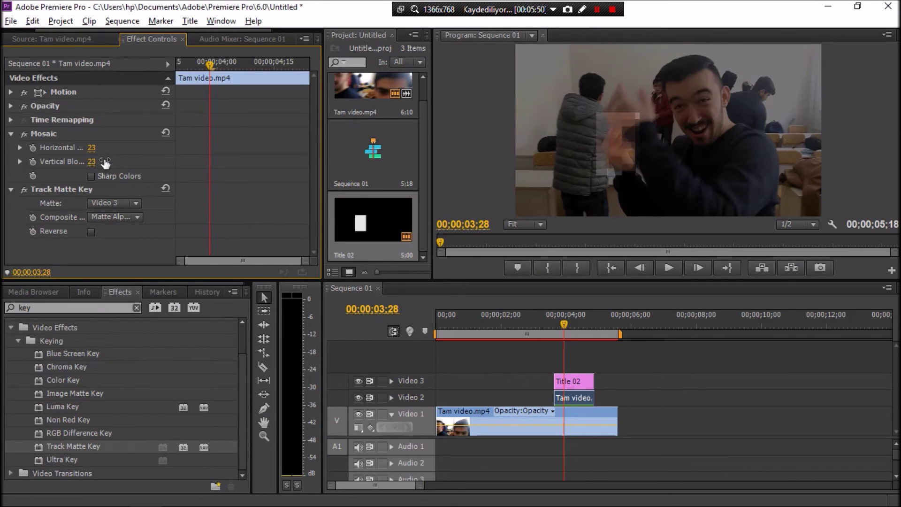
drag(556, 326, 554, 324)
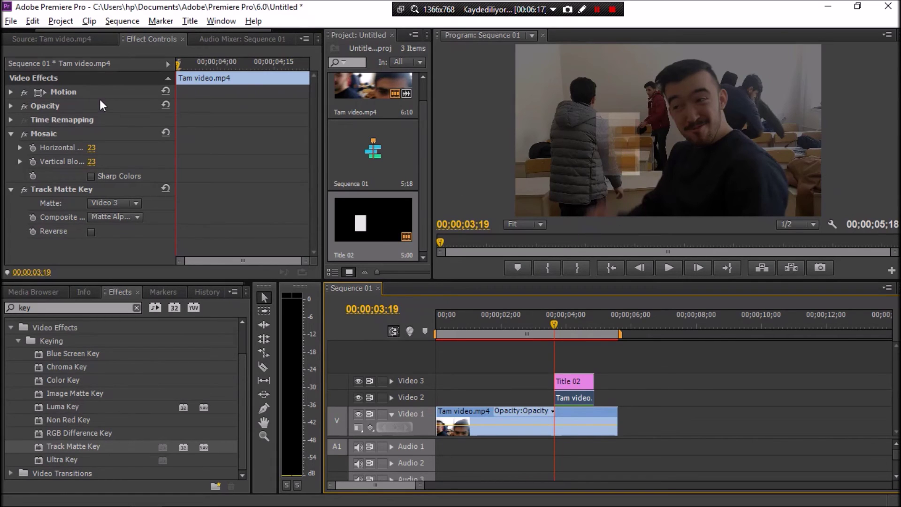
Select Title 02 and move the white rectangle down-left over the hand in the Program monitor
click(577, 381)
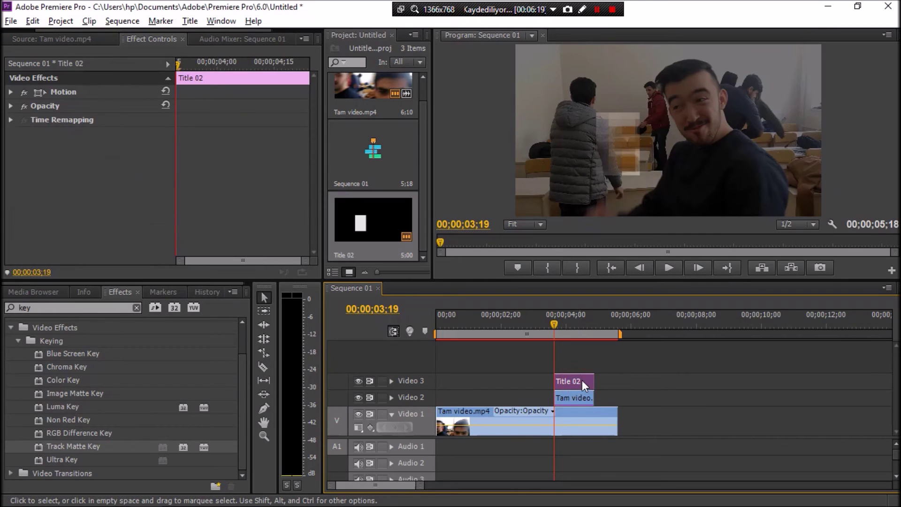
click(10, 92)
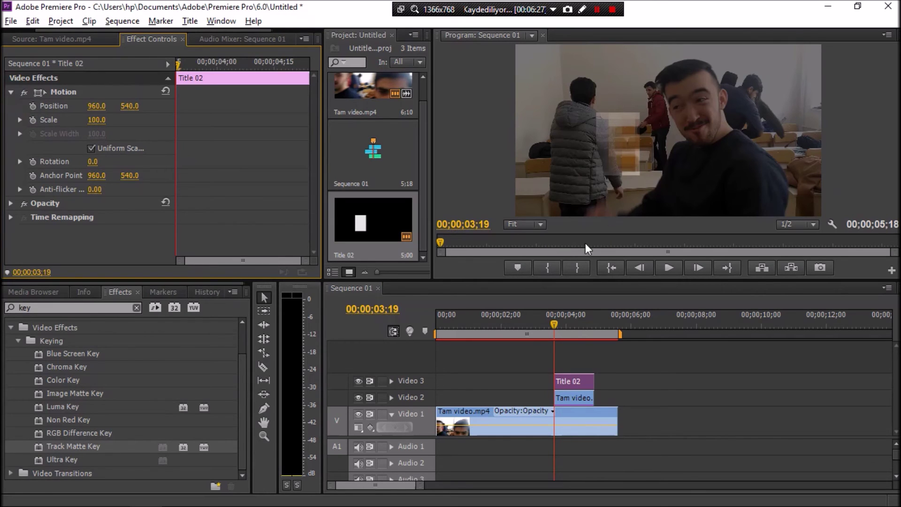
click(42, 94)
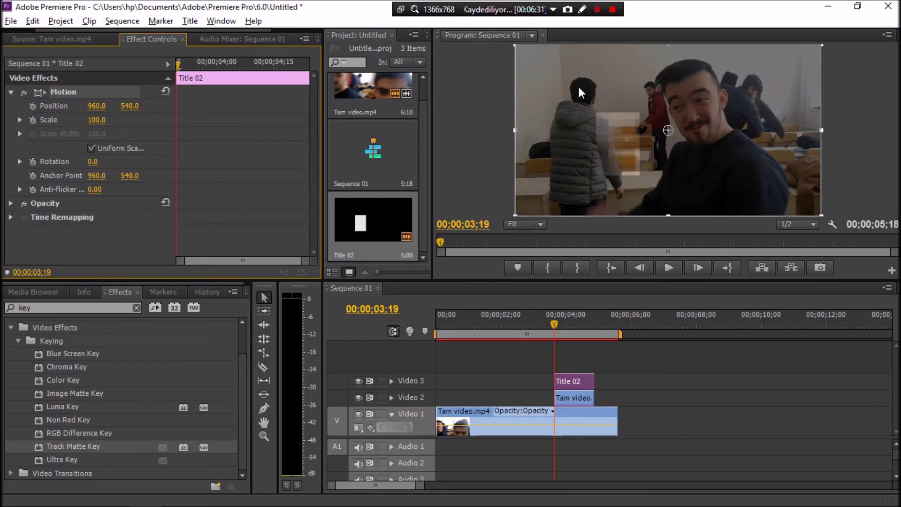
drag(721, 78, 700, 107)
click(553, 325)
Set a Position keyframe at 03;22, then move the rectangle up-right at 03;27
drag(553, 324, 557, 326)
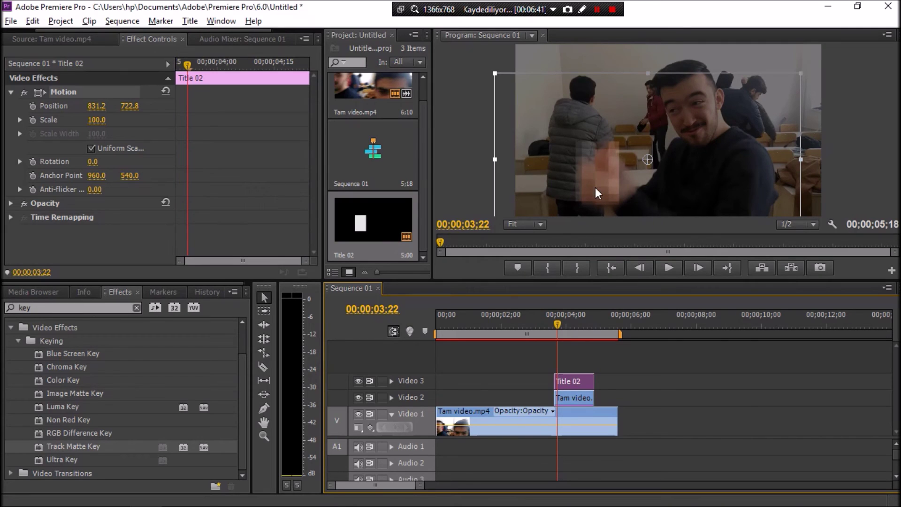
click(32, 106)
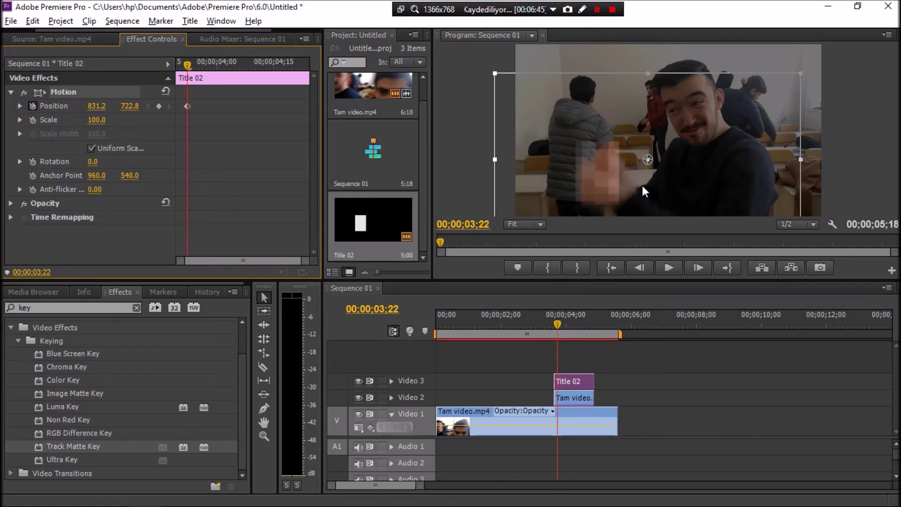
drag(555, 322, 562, 320)
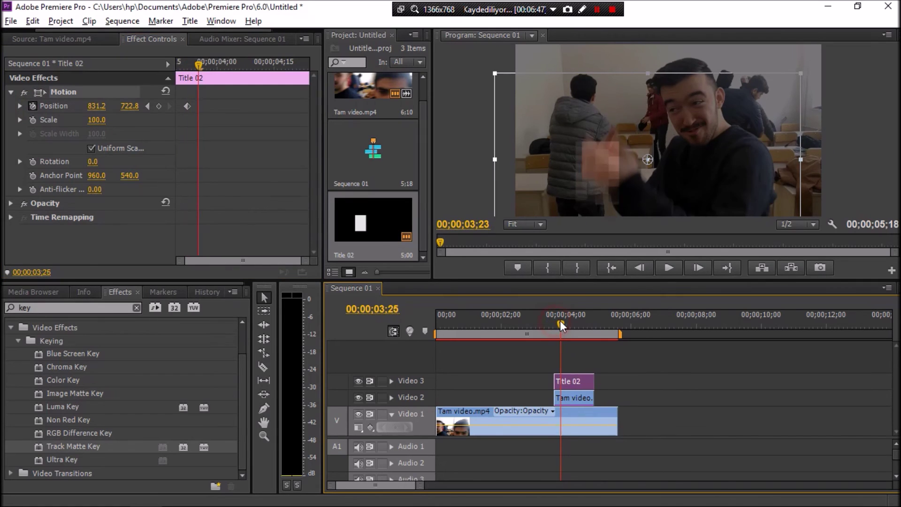
drag(678, 167, 697, 132)
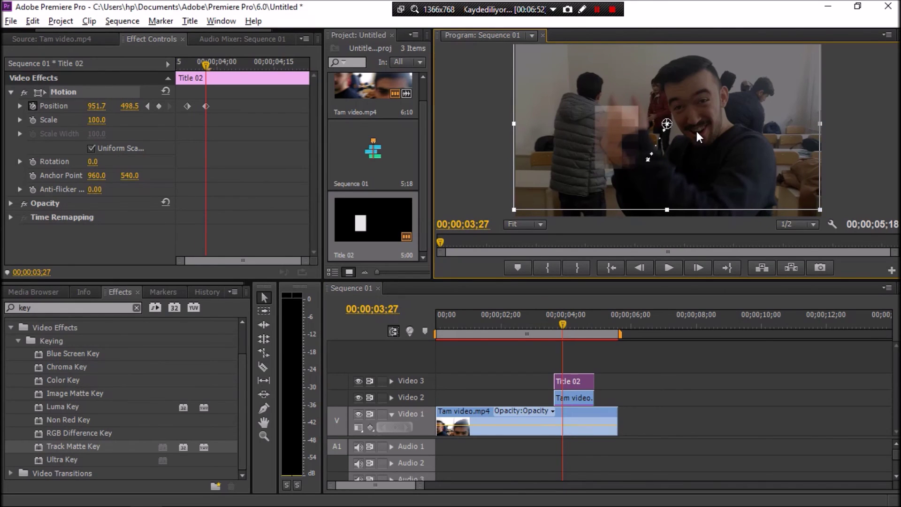
click(564, 327)
Add Position keyframes at 04;05 and 04;11, shifting the rectangle up-right then right with the hand
drag(564, 325, 573, 321)
drag(705, 157, 722, 144)
drag(574, 324, 581, 321)
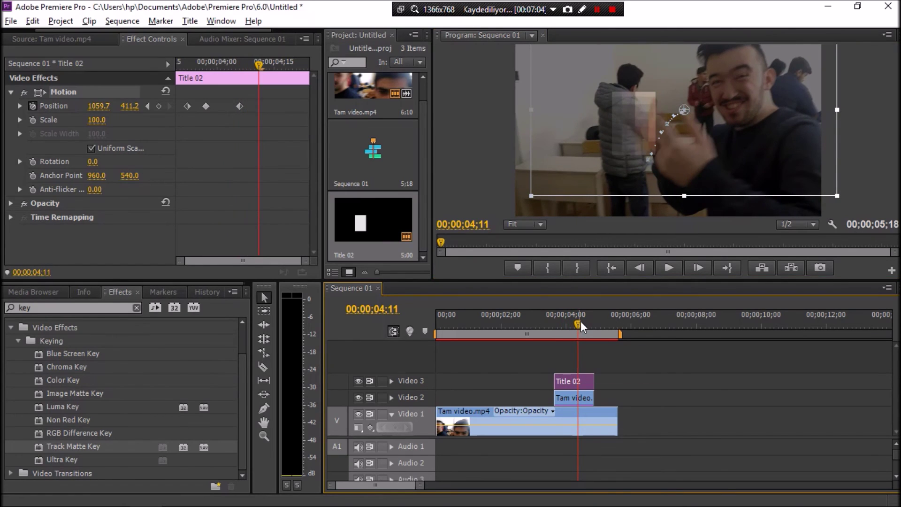
drag(705, 151, 724, 152)
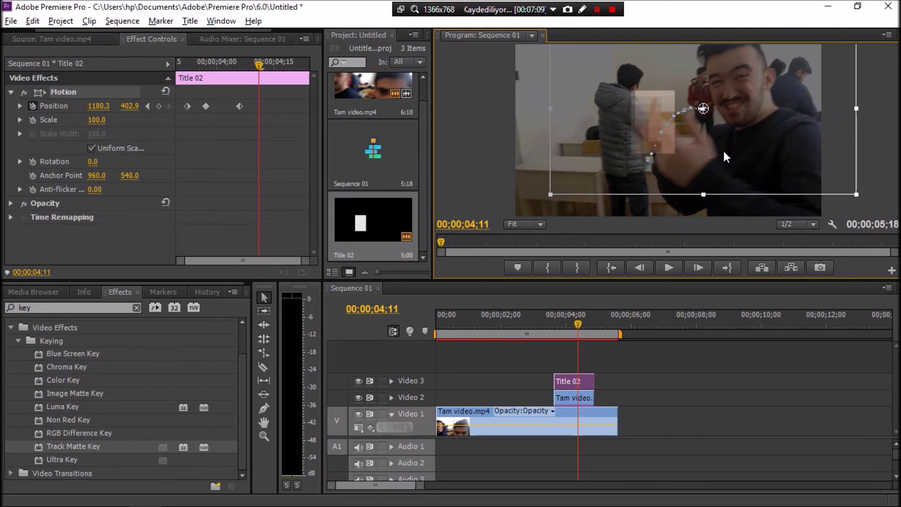
mouse_move(577, 324)
mouse_down()
mouse_move(594, 316)
mouse_move(517, 345)
mouse_move(566, 344)
mouse_move(585, 330)
mouse_move(539, 346)
mouse_up()
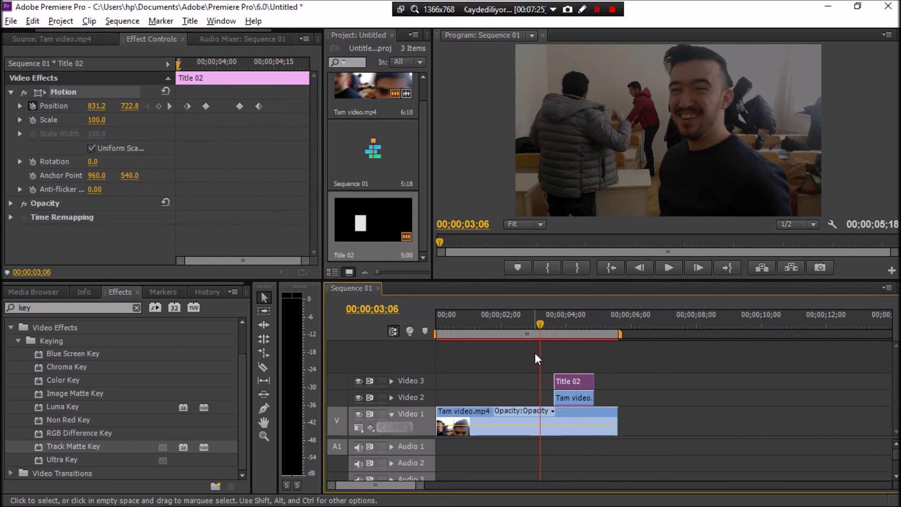
drag(537, 324, 414, 329)
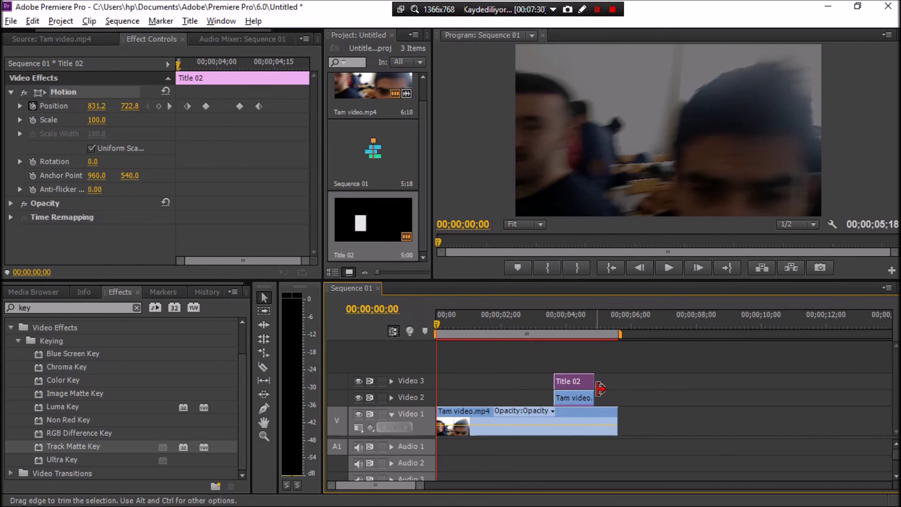
key(space)
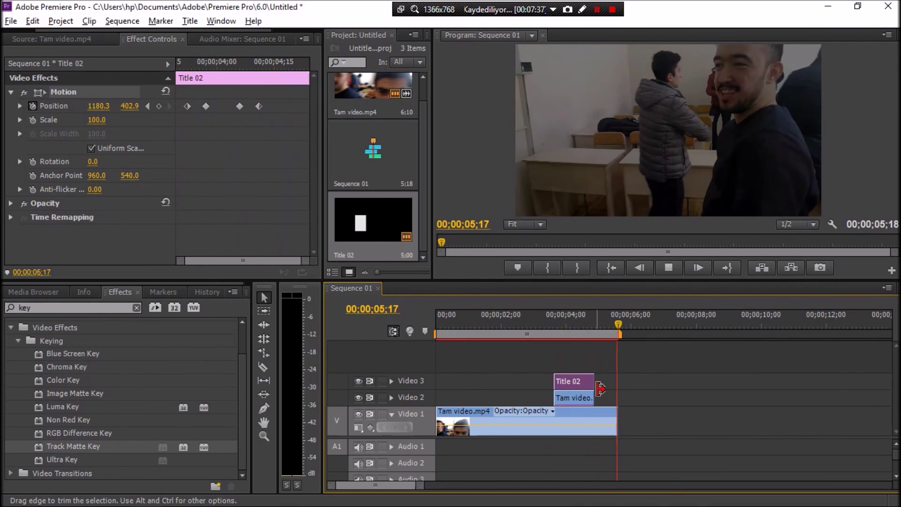
drag(617, 330, 574, 330)
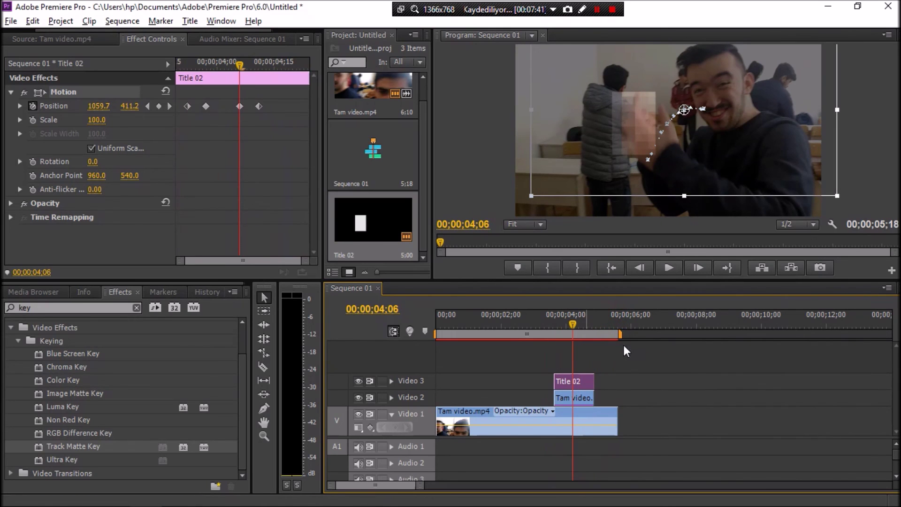
click(636, 367)
mouse_move(572, 324)
mouse_down()
mouse_move(551, 328)
mouse_move(579, 330)
mouse_up()
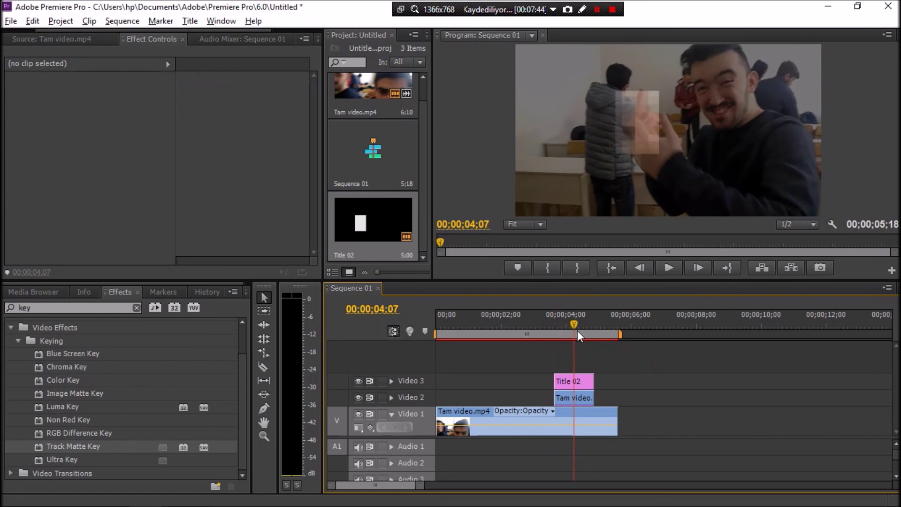